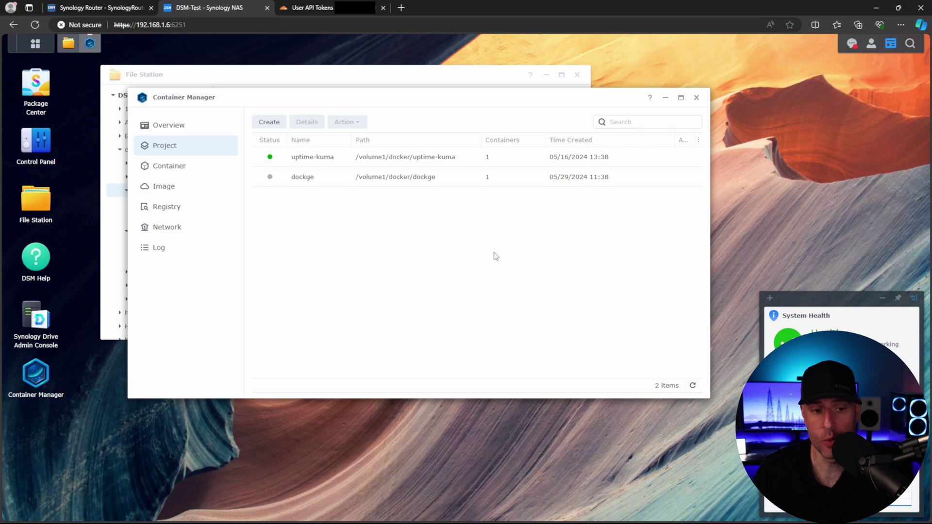
- Inspect the data and letsencrypt folders under docker/npm and the dnsmasq.d and pihole folders under docker/pihole in File Station
{"action": "left_click", "coordinate": [393, 78]}
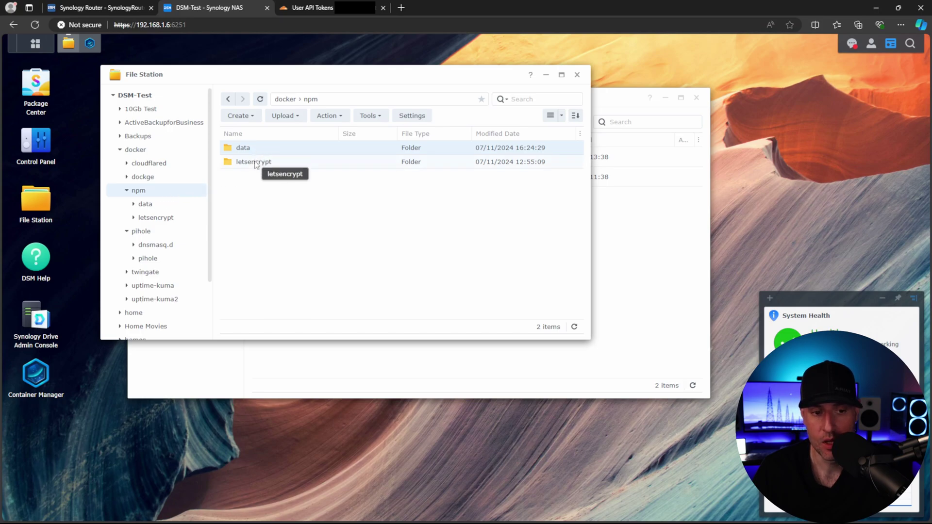
{"action": "left_click", "coordinate": [177, 208]}
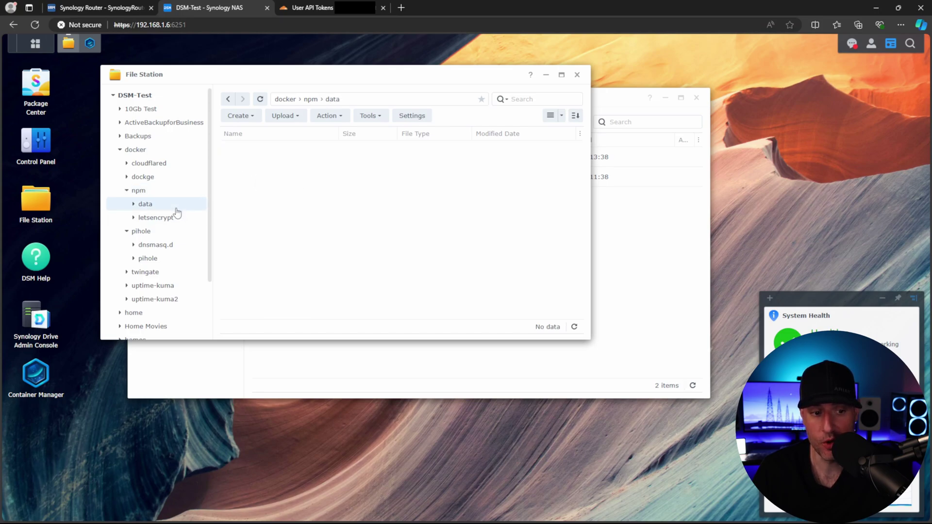
{"action": "left_click", "coordinate": [175, 221]}
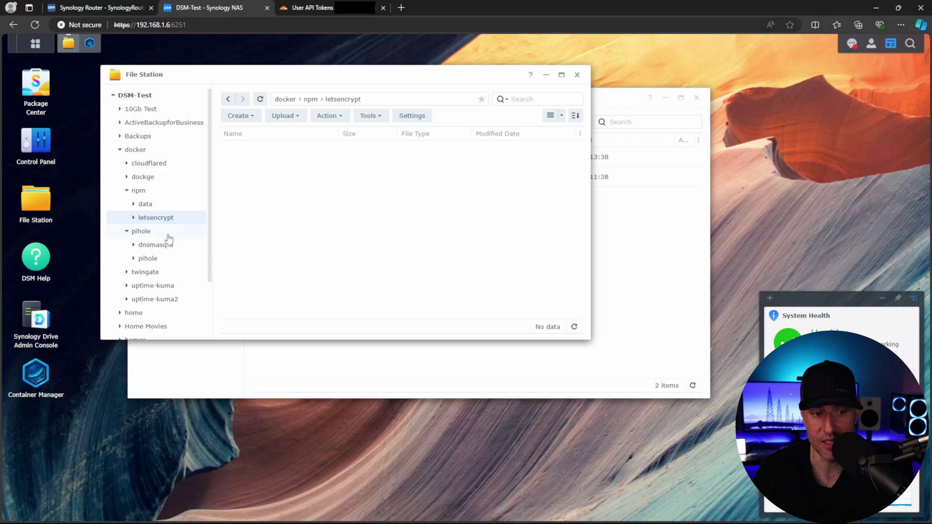
{"action": "left_click", "coordinate": [167, 236]}
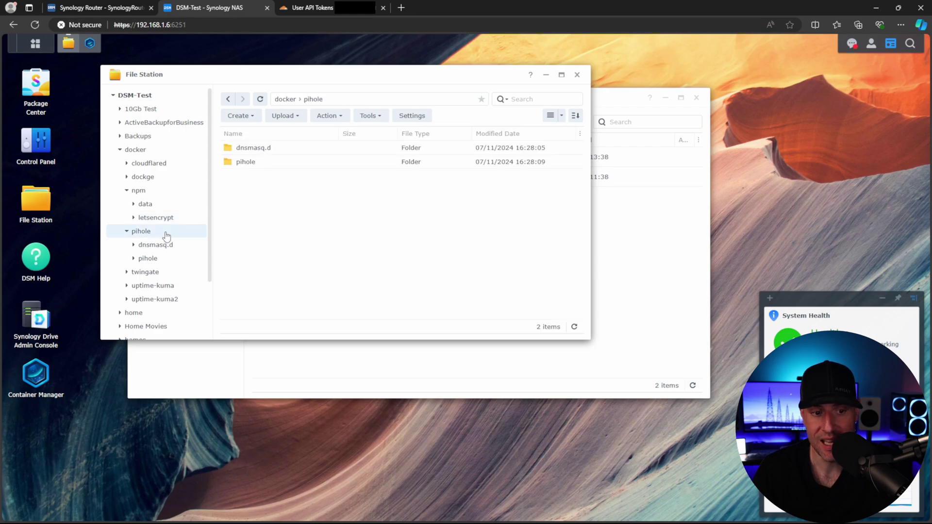
{"action": "left_click", "coordinate": [186, 249]}
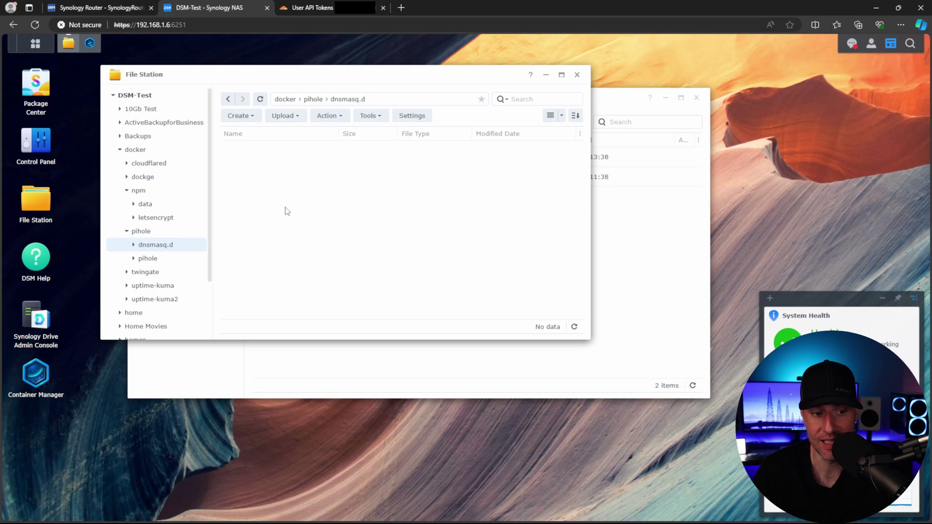
{"action": "left_click", "coordinate": [178, 263]}
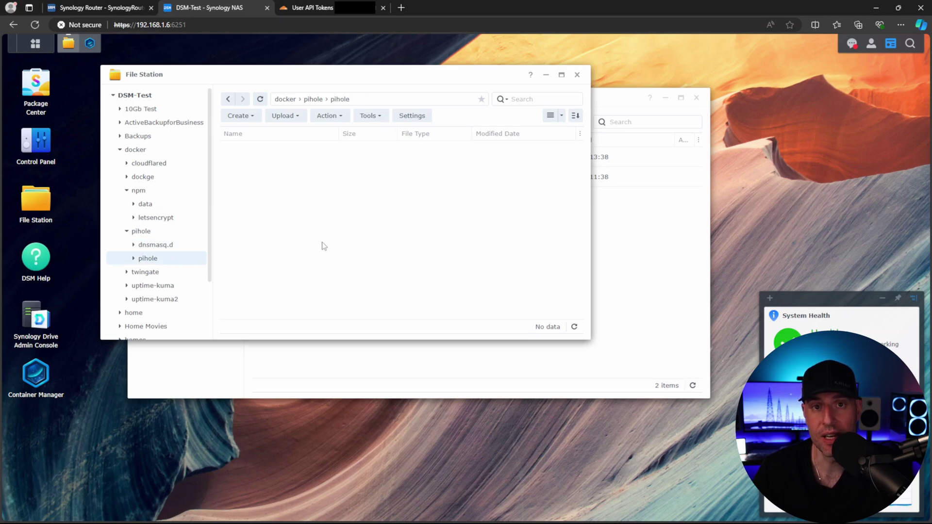
- Start a new Container Manager project named npm-pihole with /docker/npm as its path
{"action": "left_click", "coordinate": [675, 297]}
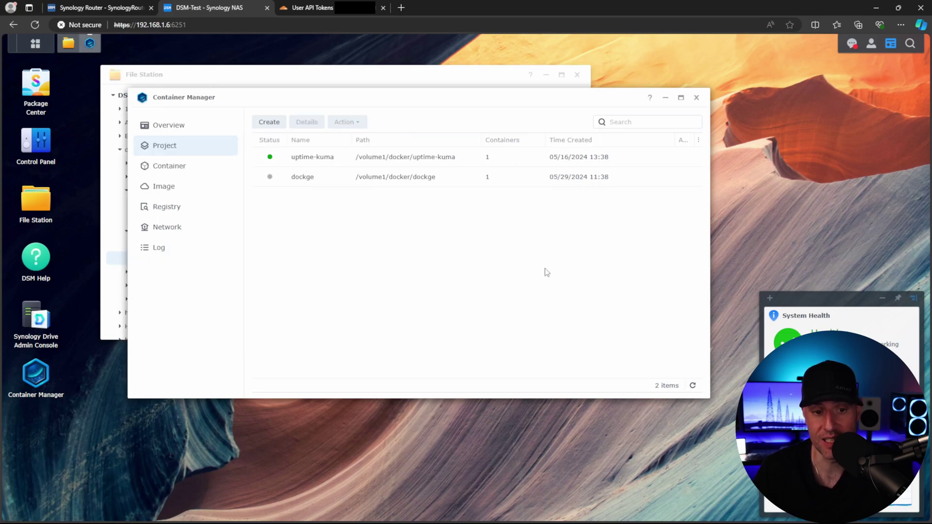
{"action": "left_click", "coordinate": [278, 122]}
{"action": "left_click", "coordinate": [379, 167]}
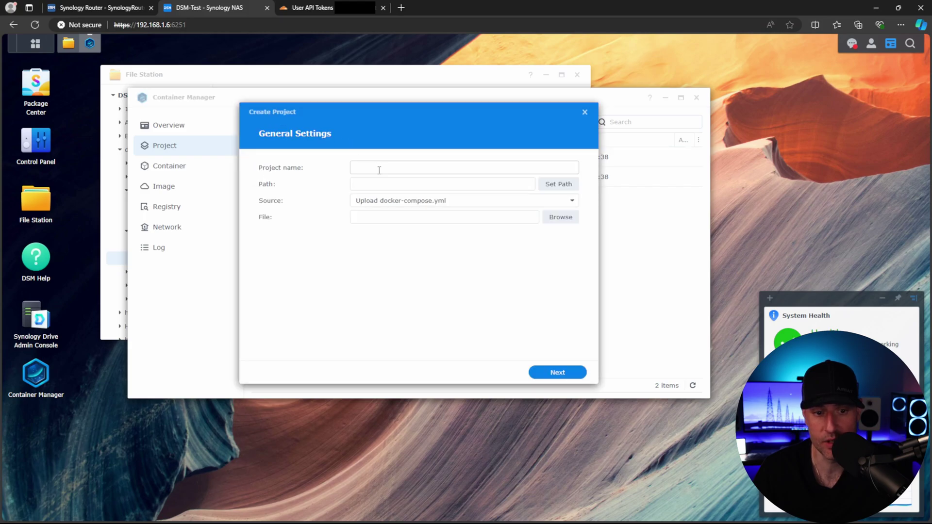
{"action": "type", "text": "npm-pihole"}
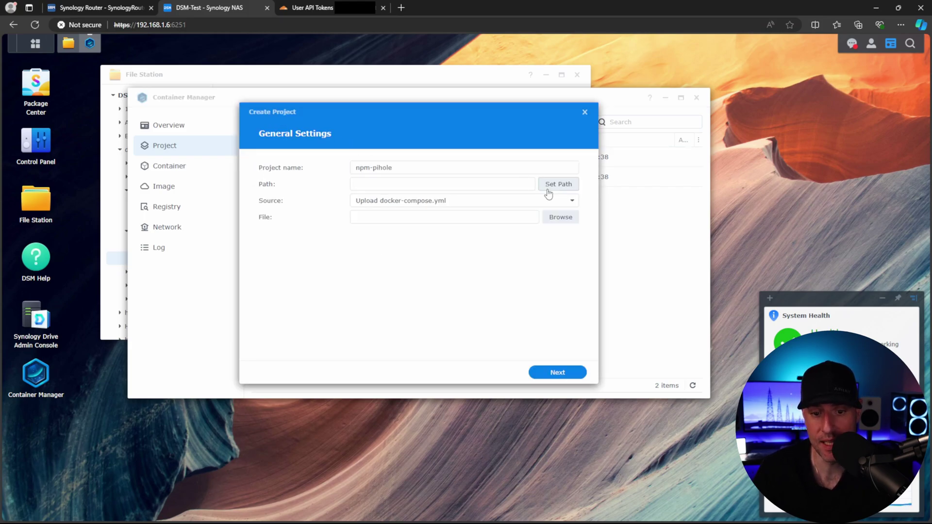
{"action": "left_click", "coordinate": [552, 191]}
{"action": "left_click", "coordinate": [331, 210]}
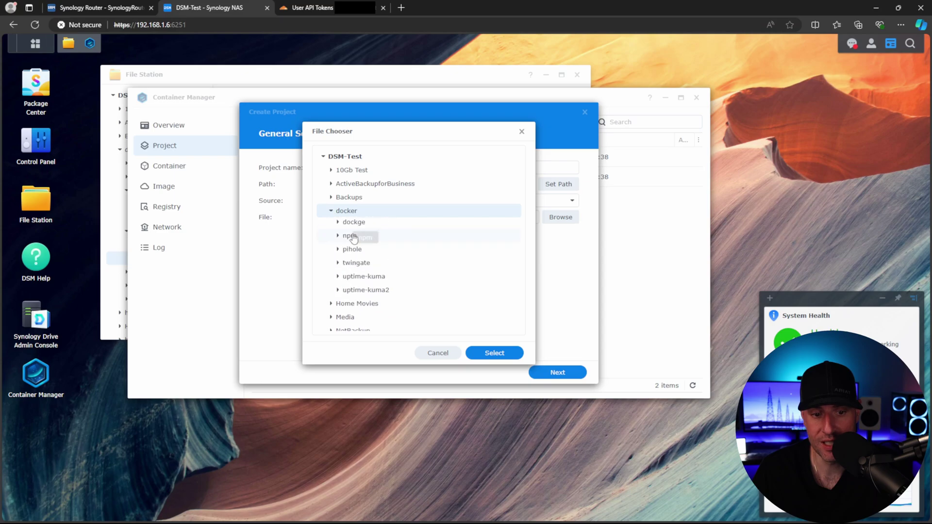
{"action": "left_click", "coordinate": [353, 252]}
{"action": "left_click", "coordinate": [494, 353]}
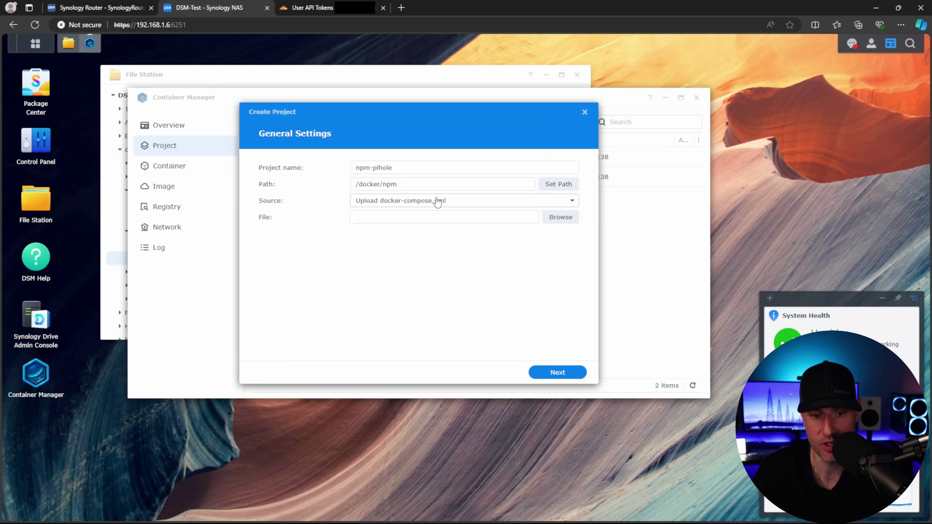
- Set the project source to Create docker-compose.yml and paste in the prepared compose configuration for npm and Pi-hole
{"action": "left_click", "coordinate": [436, 200]}
{"action": "left_click", "coordinate": [406, 233]}
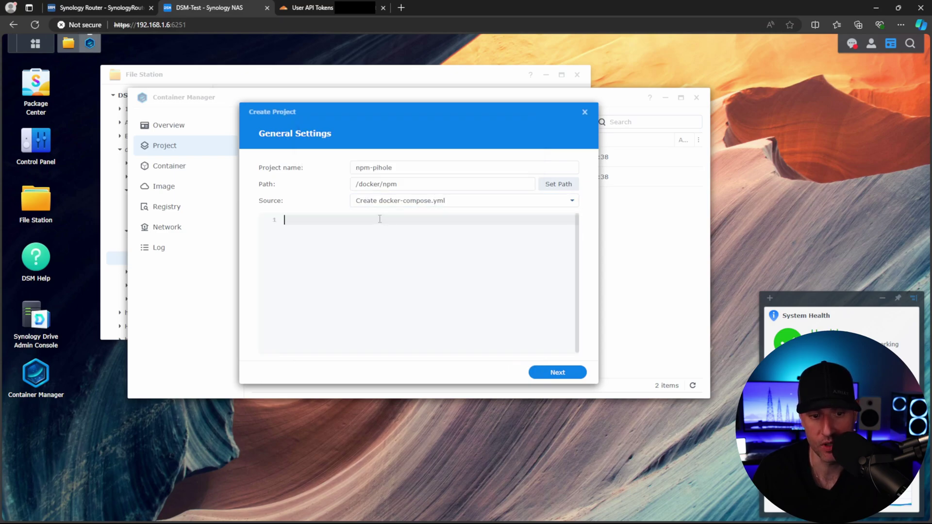
{"action": "key", "text": "ctrl+v"}
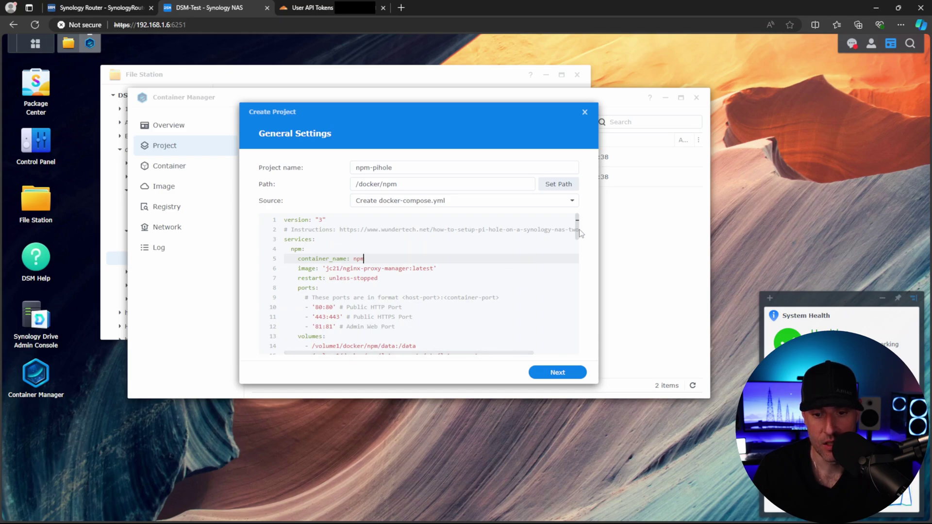
- Review the networks section of the compose file, checking the npm_network subnet, IP range, gateway and parent interface
{"action": "left_click_drag", "start_coordinate": [580, 234], "coordinate": [579, 314]}
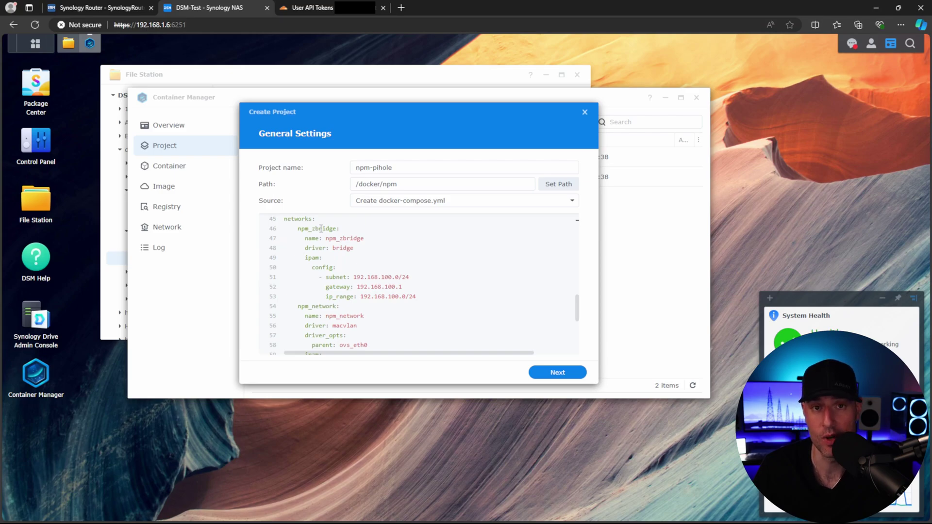
{"action": "scroll", "coordinate": [401, 297], "scroll_direction": "down", "scroll_amount": 3}
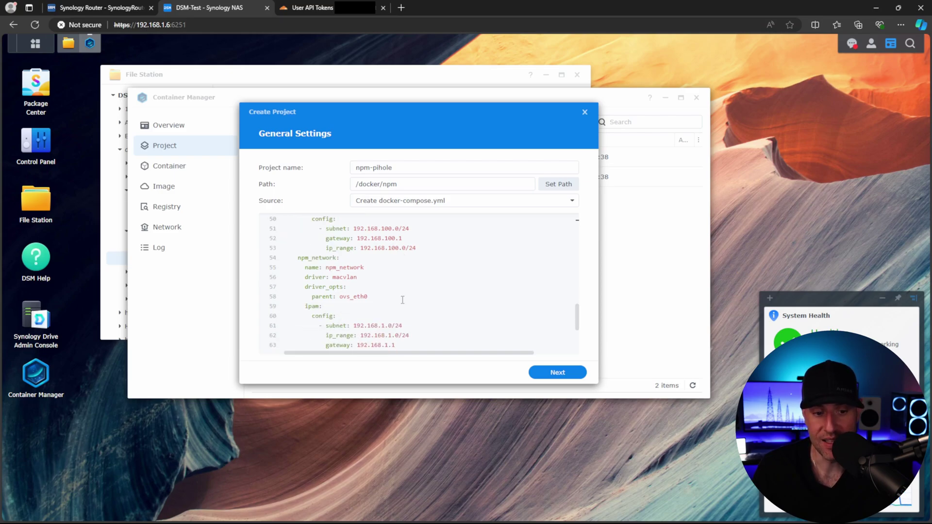
{"action": "left_click_drag", "start_coordinate": [301, 230], "coordinate": [410, 318]}
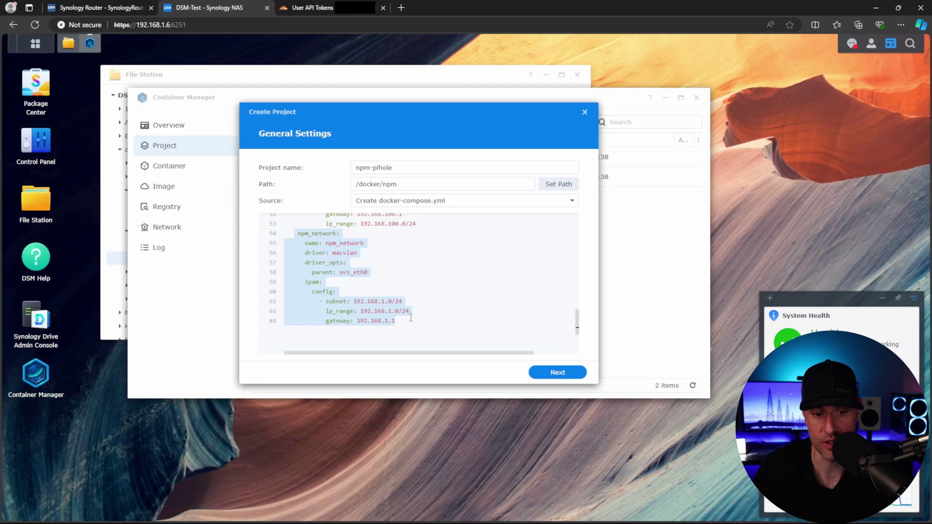
{"action": "left_click", "coordinate": [411, 318]}
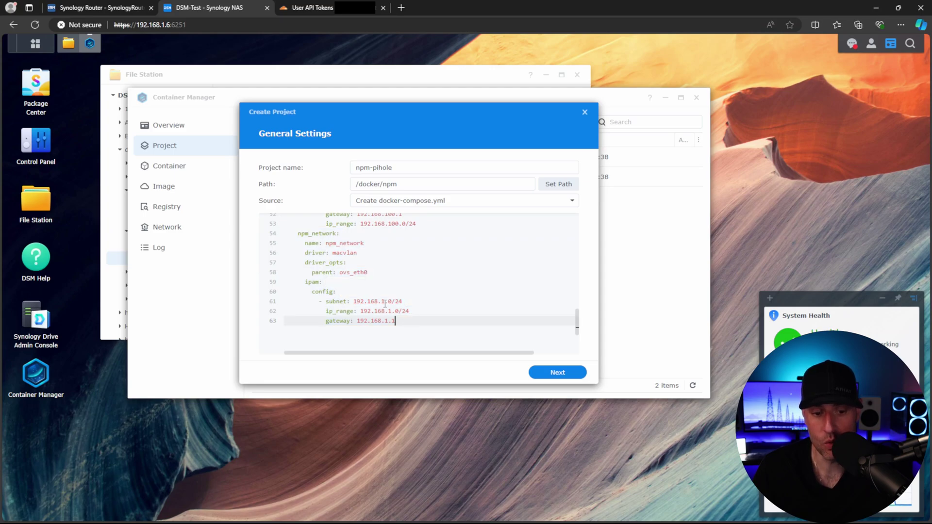
{"action": "left_click_drag", "start_coordinate": [385, 302], "coordinate": [353, 301]}
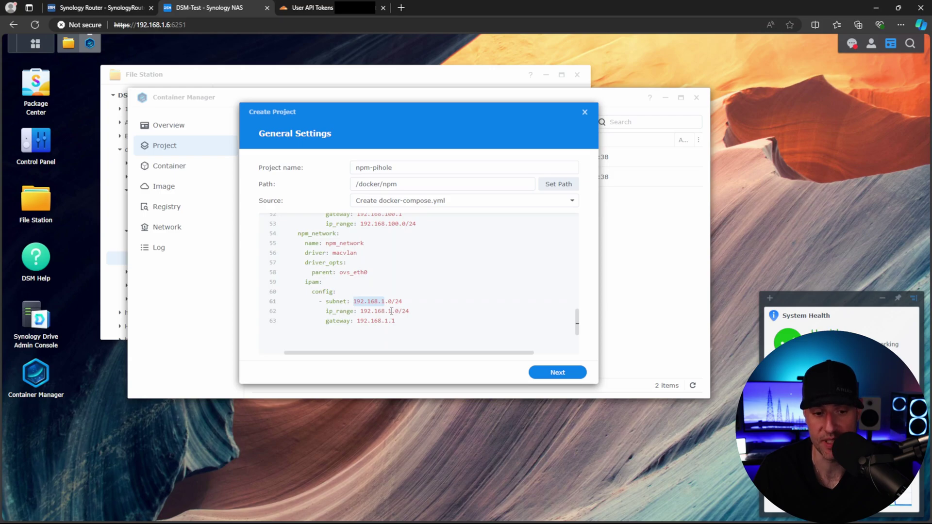
{"action": "left_click_drag", "start_coordinate": [368, 272], "coordinate": [339, 273]}
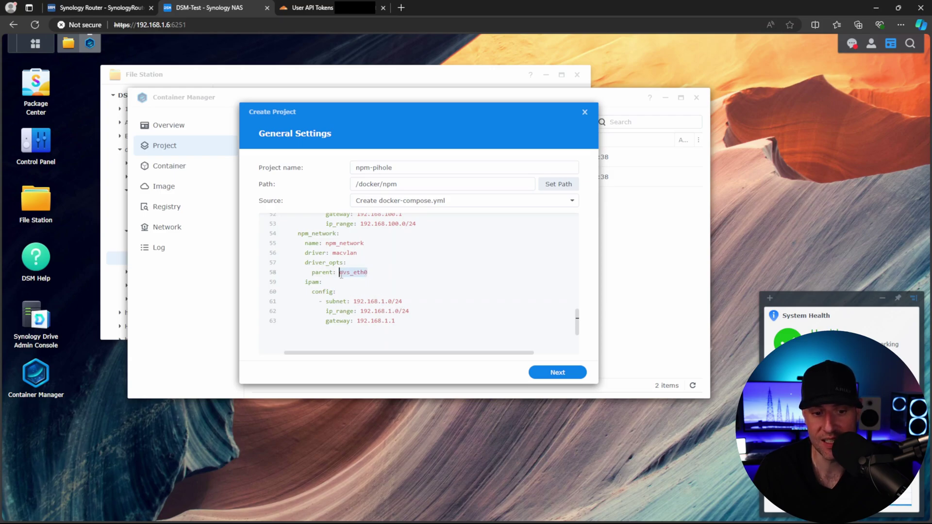
- Open the NAS Control Panel, and log in to 192.168.1.6 over SSH from Windows PowerShell with the account password
{"action": "left_click", "coordinate": [46, 154]}
{"action": "left_click", "coordinate": [391, 248]}
{"action": "left_click", "coordinate": [294, 203]}
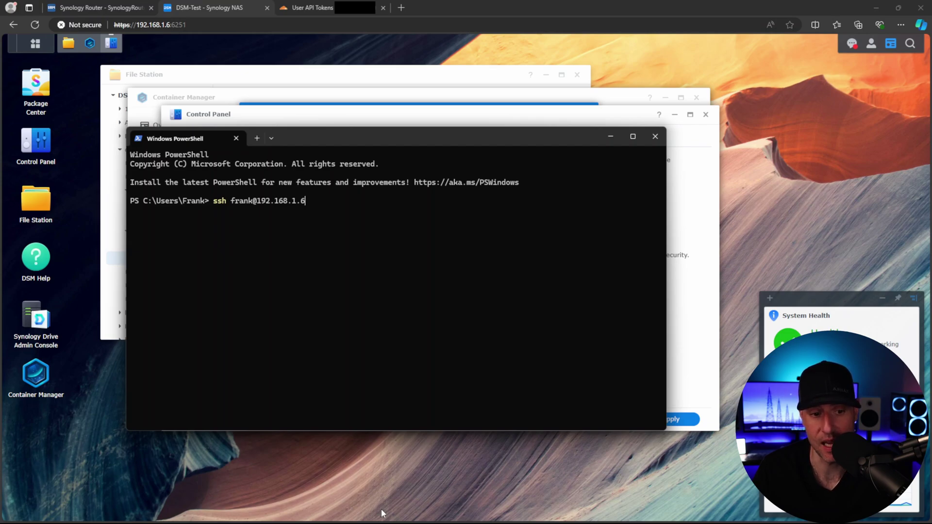
{"action": "key", "text": "Return"}
{"action": "key", "text": "Return"}
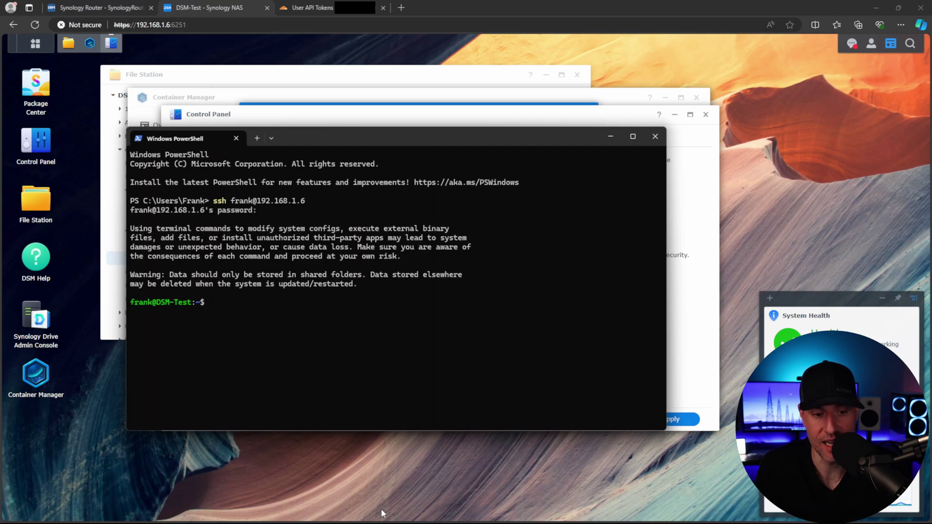
- Run ifconfig on the NAS and look up the name of the network interface that holds its IP address
{"action": "type", "text": "ifconfig"}
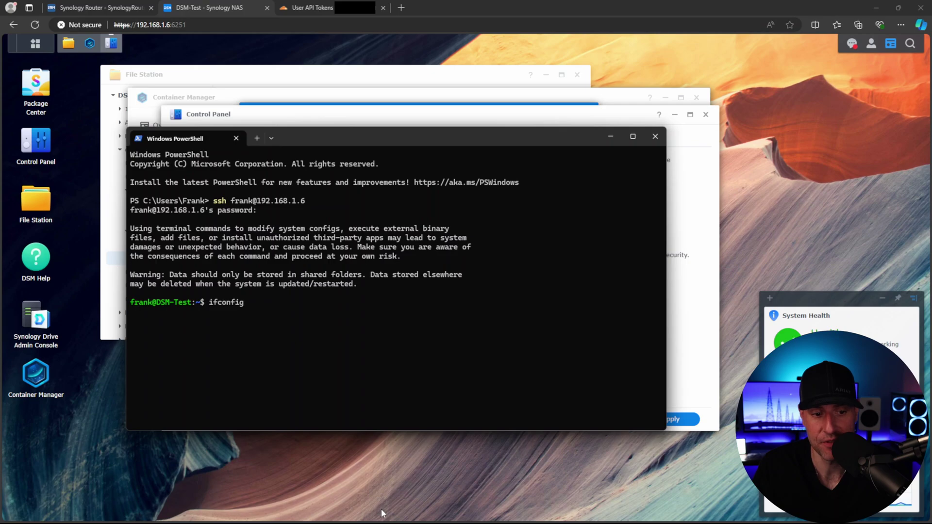
{"action": "key", "text": "Return"}
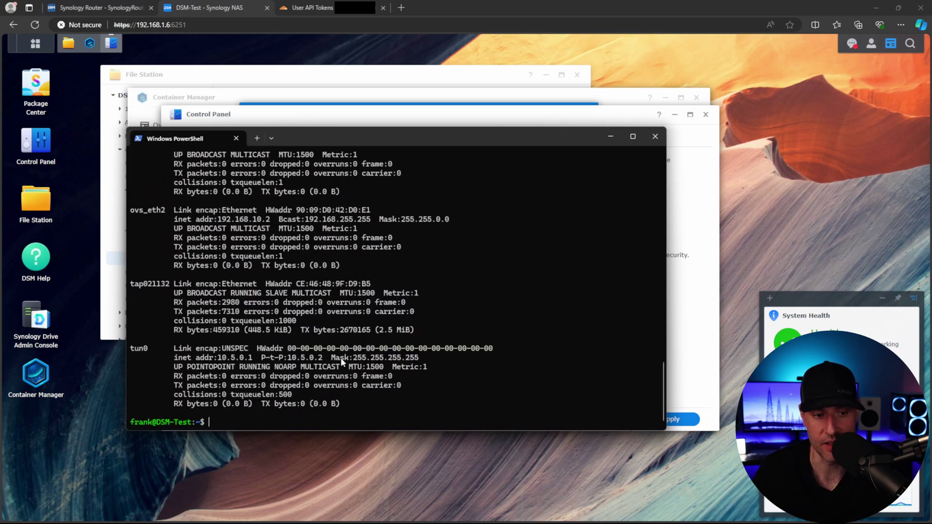
{"action": "scroll", "coordinate": [342, 362], "scroll_direction": "up", "scroll_amount": 4}
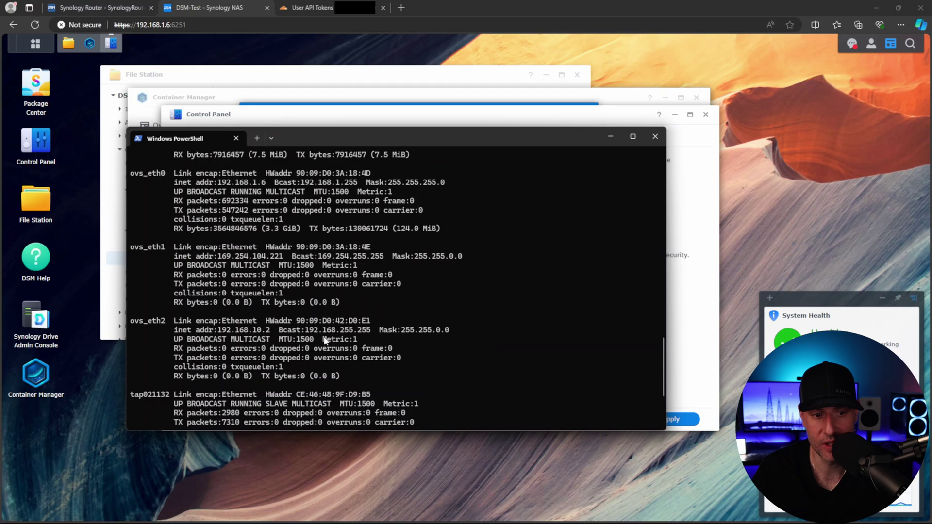
{"action": "scroll", "coordinate": [325, 340], "scroll_direction": "up", "scroll_amount": 1}
{"action": "left_click_drag", "start_coordinate": [270, 213], "coordinate": [226, 215]}
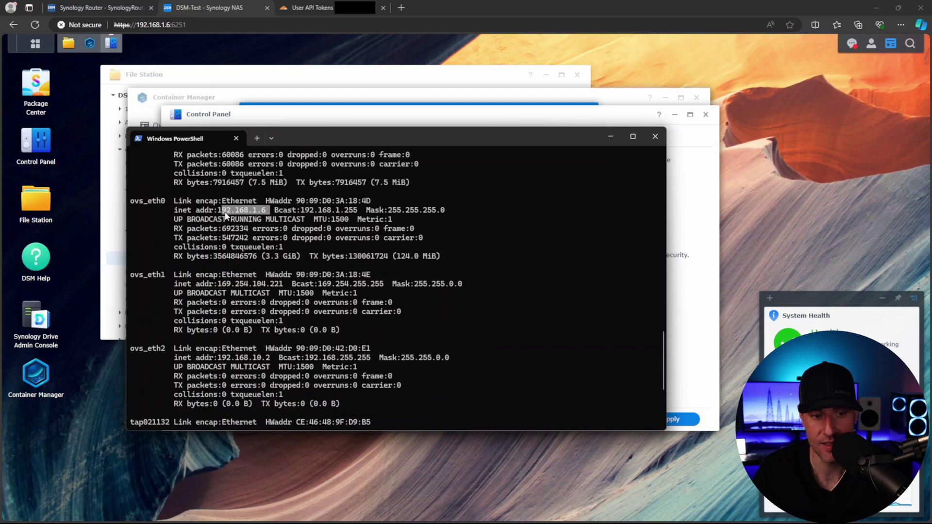
{"action": "left_click", "coordinate": [168, 202]}
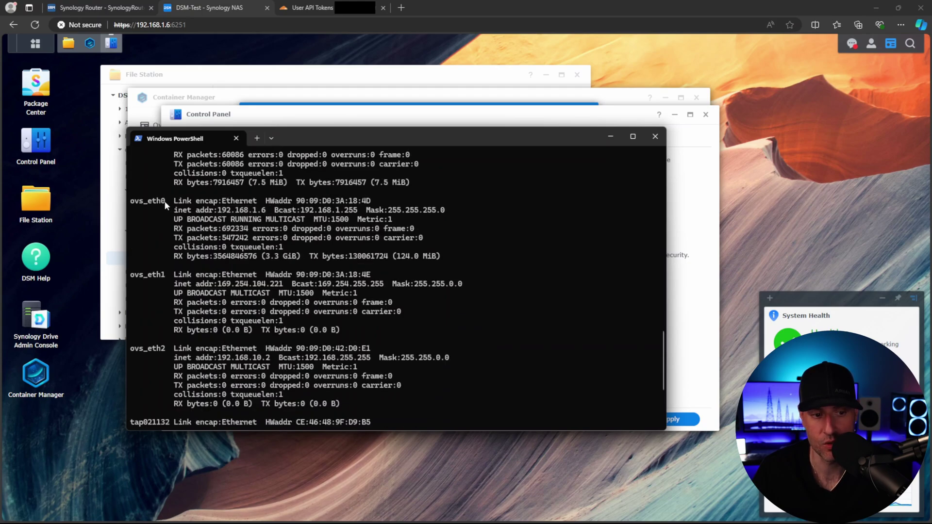
{"action": "double_click", "coordinate": [165, 203]}
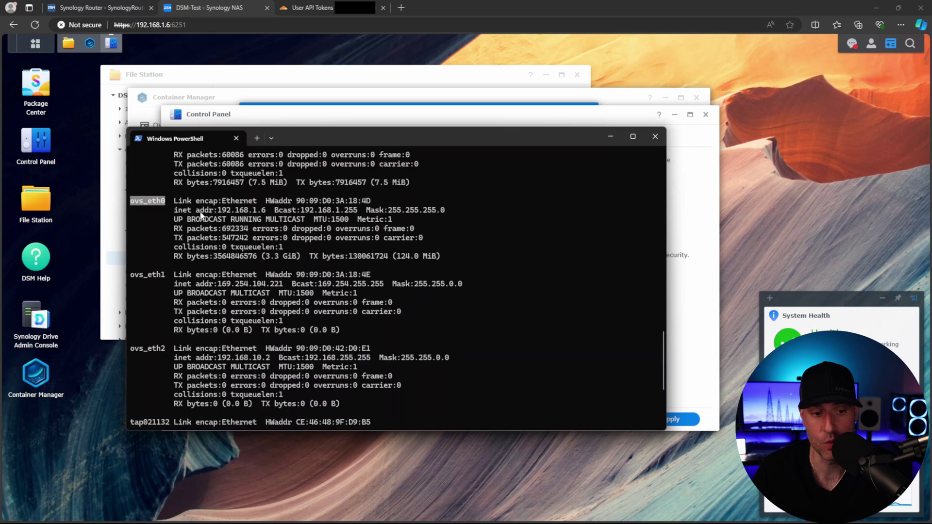
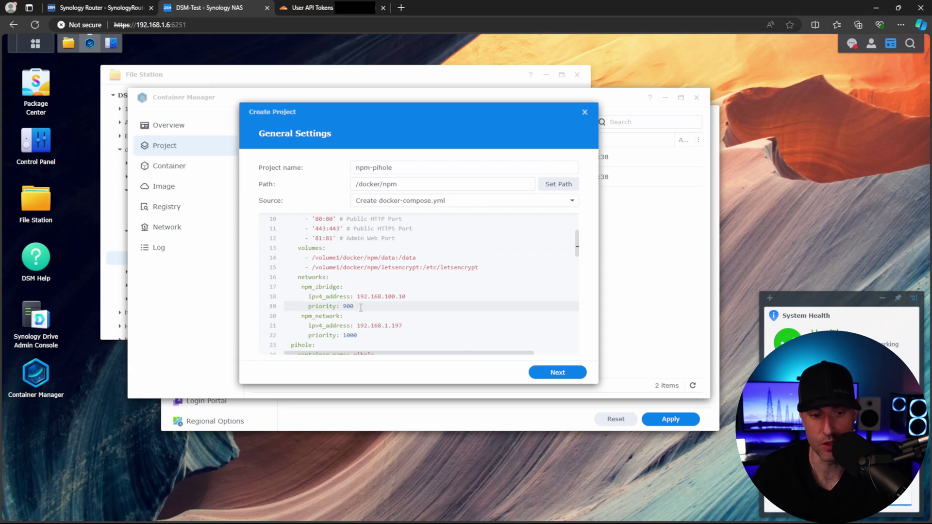
- Back in the compose file, review the network assignments and static IPv4 addresses of the npm and pihole services
{"action": "scroll", "coordinate": [361, 301], "scroll_direction": "down", "scroll_amount": 1}
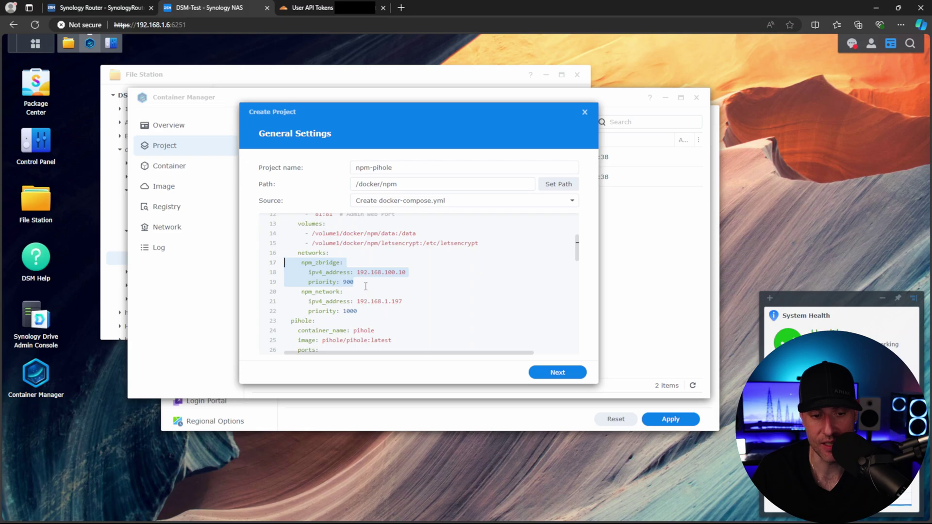
{"action": "scroll", "coordinate": [372, 293], "scroll_direction": "down", "scroll_amount": 5}
{"action": "left_click_drag", "start_coordinate": [357, 326], "coordinate": [403, 325]}
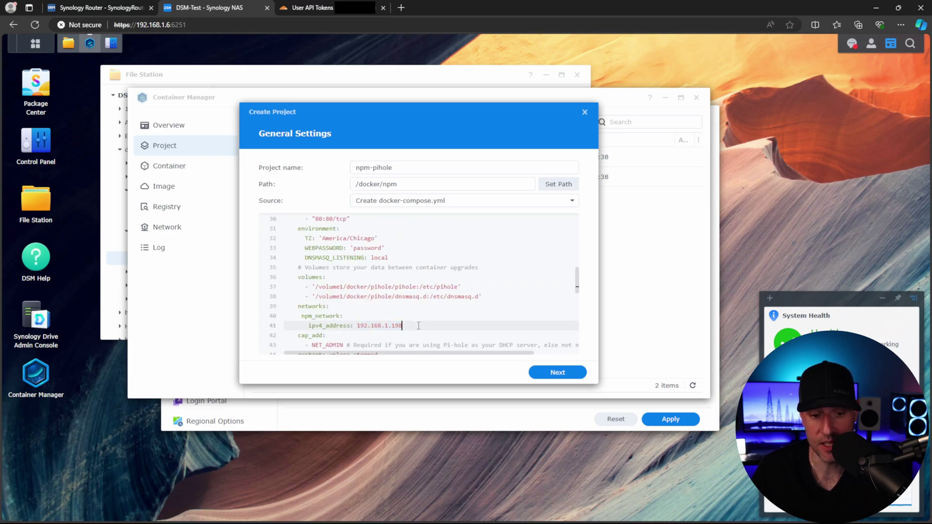
{"action": "scroll", "coordinate": [417, 325], "scroll_direction": "up", "scroll_amount": 4}
{"action": "scroll", "coordinate": [403, 269], "scroll_direction": "up", "scroll_amount": 1}
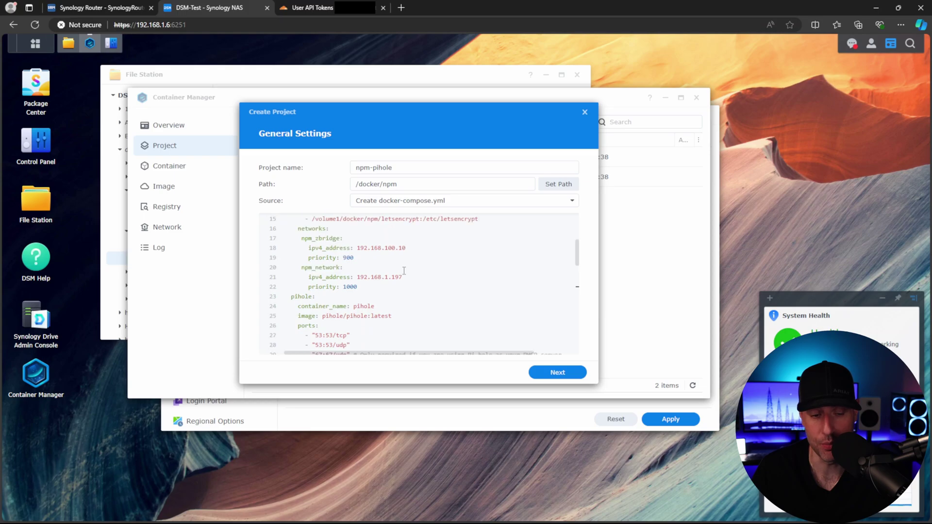
- Compare the port mappings of the pihole service with those of the npm service in the compose file
{"action": "scroll", "coordinate": [404, 272], "scroll_direction": "down", "scroll_amount": 2}
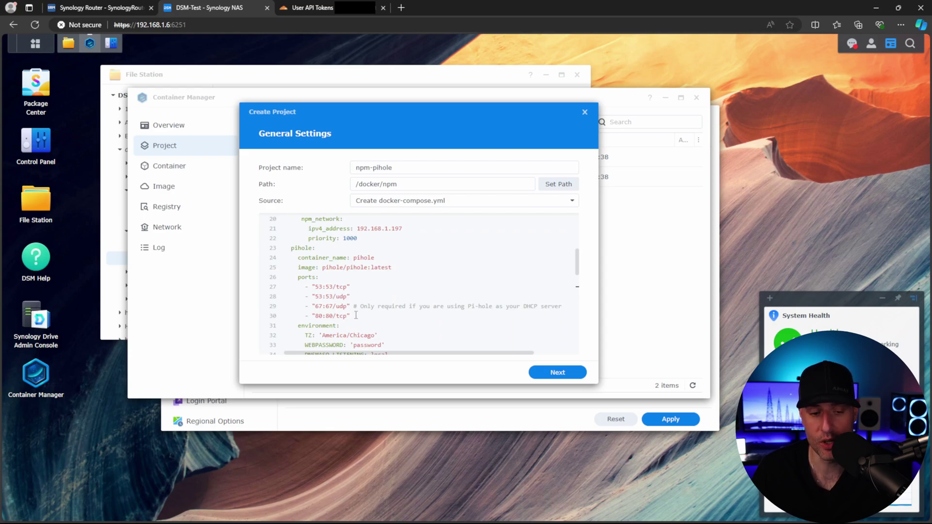
{"action": "left_click_drag", "start_coordinate": [356, 316], "coordinate": [285, 288]}
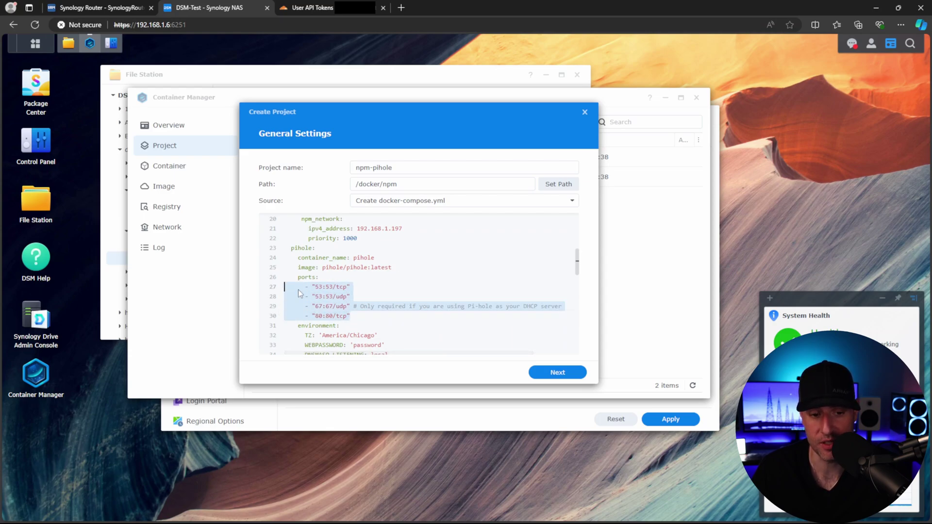
{"action": "left_click", "coordinate": [351, 320]}
{"action": "double_click", "coordinate": [317, 316]}
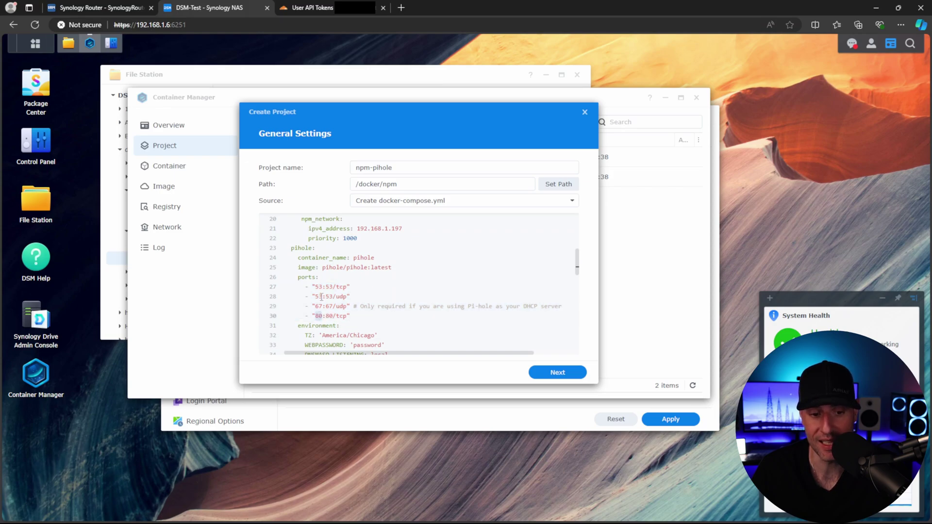
{"action": "scroll", "coordinate": [322, 297], "scroll_direction": "up", "scroll_amount": 5}
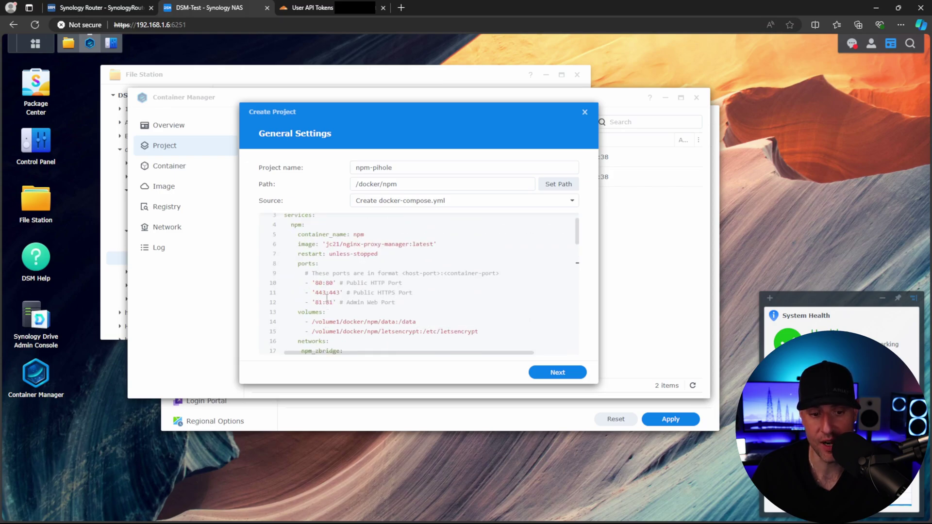
- Review the port mappings of the npm service and the static IPv4 addresses of both services in the compose file
{"action": "scroll", "coordinate": [326, 297], "scroll_direction": "down", "scroll_amount": 2}
{"action": "left_click_drag", "start_coordinate": [327, 244], "coordinate": [315, 244]}
{"action": "left_click", "coordinate": [321, 233]}
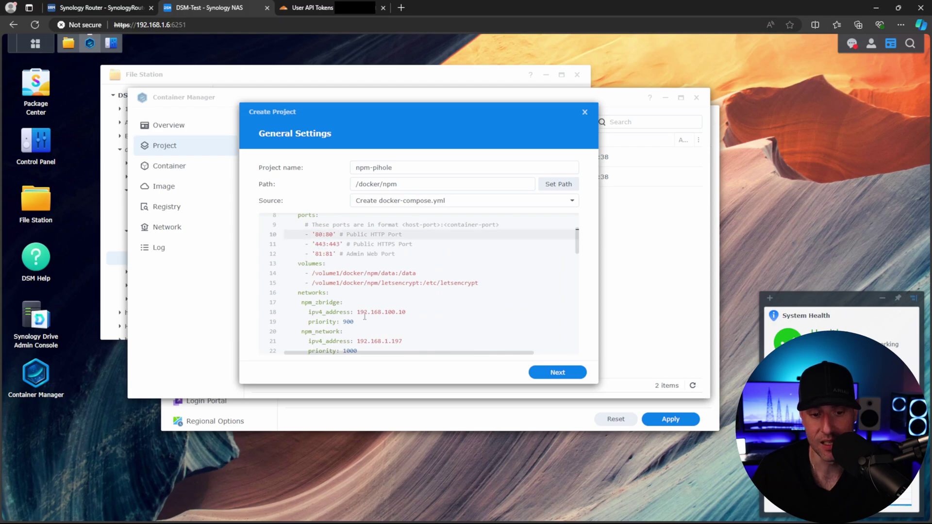
{"action": "scroll", "coordinate": [388, 316], "scroll_direction": "down", "scroll_amount": 1}
{"action": "left_click_drag", "start_coordinate": [407, 317], "coordinate": [358, 317]}
{"action": "scroll", "coordinate": [434, 318], "scroll_direction": "down", "scroll_amount": 8}
{"action": "left_click_drag", "start_coordinate": [419, 317], "coordinate": [359, 318]}
- Review the bridge and macvlan network definitions and the pihole web password entry in the compose file
{"action": "scroll", "coordinate": [362, 316], "scroll_direction": "down", "scroll_amount": 8}
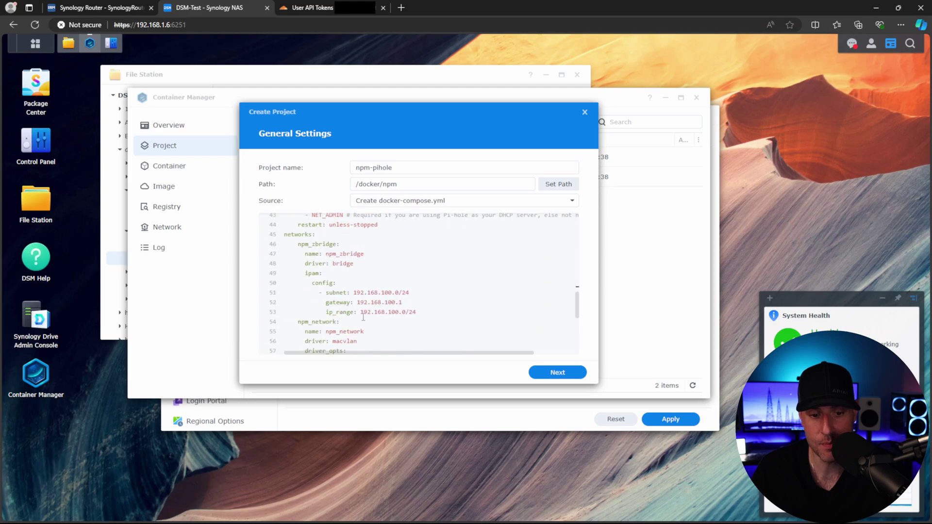
{"action": "left_click_drag", "start_coordinate": [363, 248], "coordinate": [333, 245]}
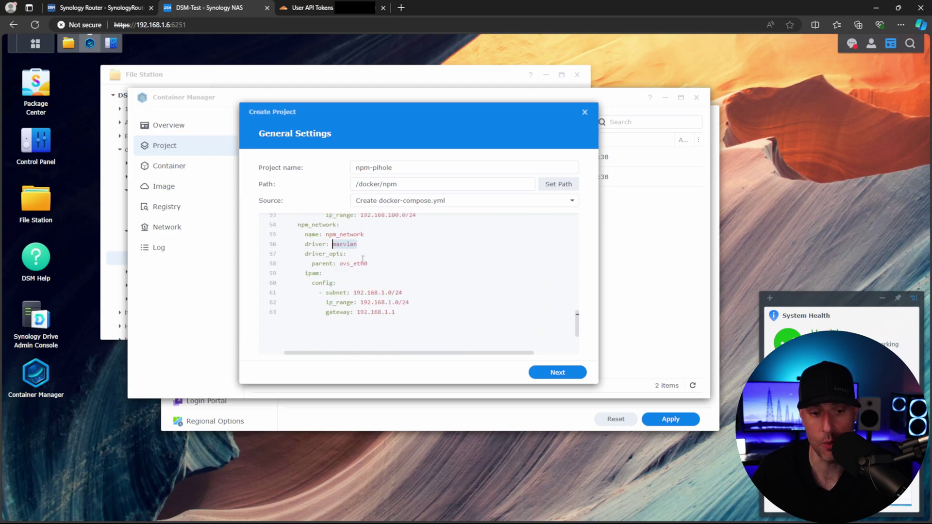
{"action": "scroll", "coordinate": [362, 260], "scroll_direction": "up", "scroll_amount": 8}
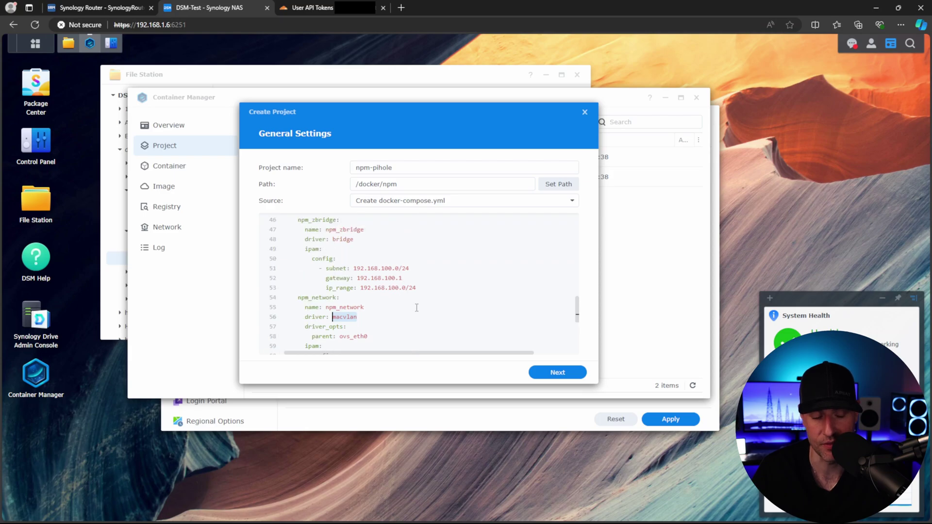
{"action": "left_click_drag", "start_coordinate": [382, 239], "coordinate": [357, 239]}
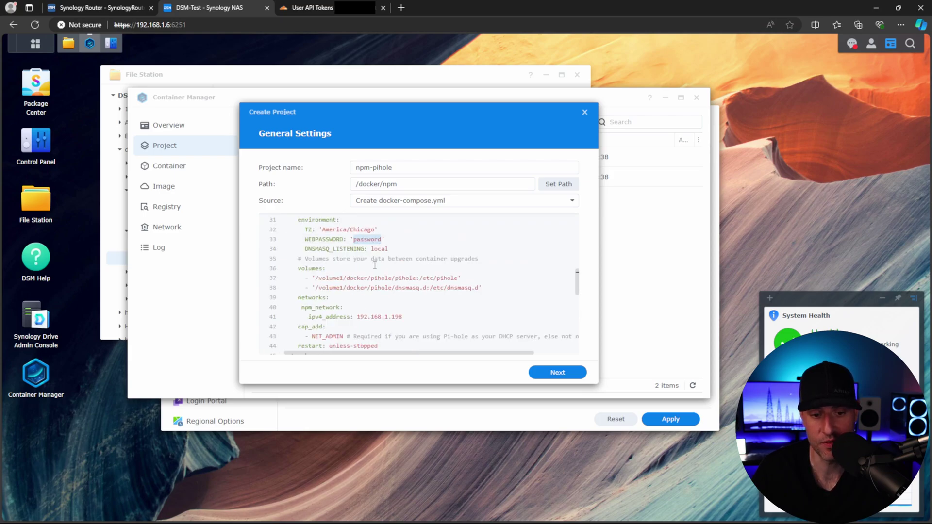
{"action": "scroll", "coordinate": [374, 262], "scroll_direction": "up", "scroll_amount": 10}
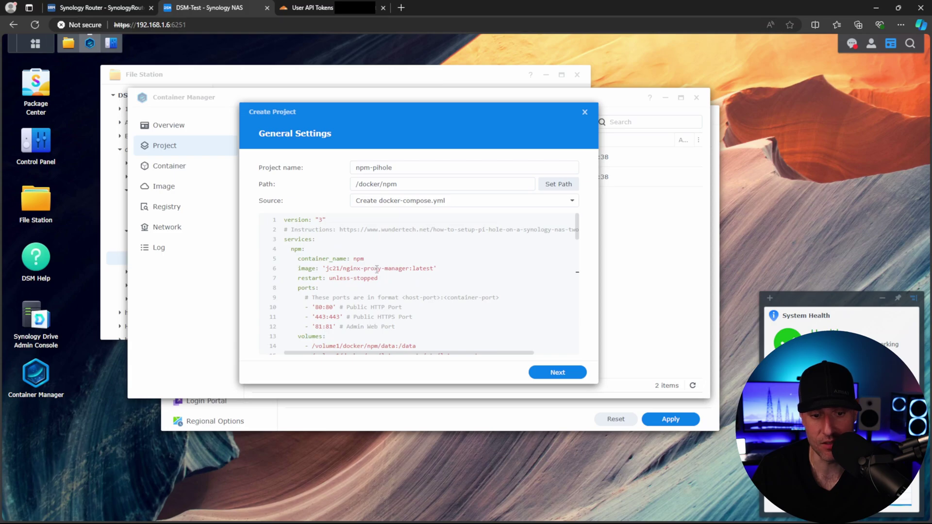
{"action": "scroll", "coordinate": [378, 270], "scroll_direction": "down", "scroll_amount": 10}
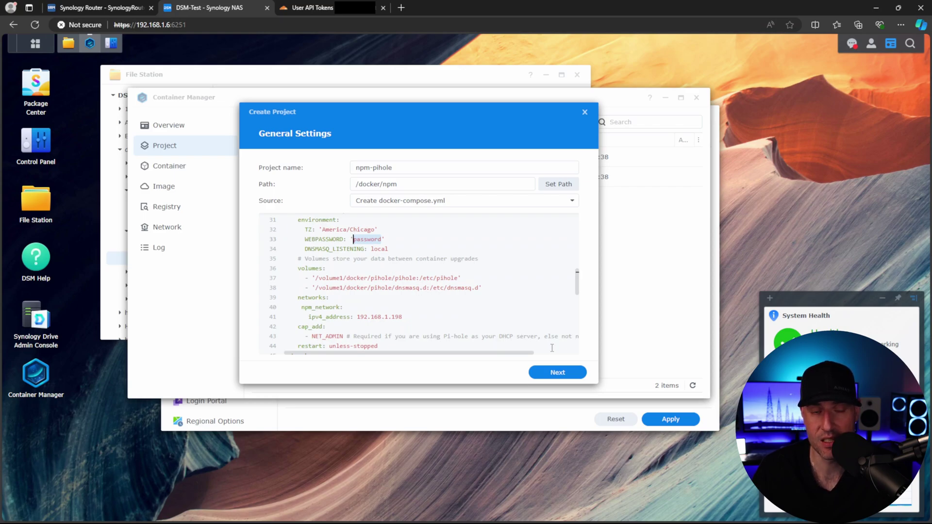
- Create the npm-pihole project, starting it once it is created, and close the build terminal when the build ends
{"action": "left_click", "coordinate": [571, 374]}
{"action": "left_click", "coordinate": [571, 376]}
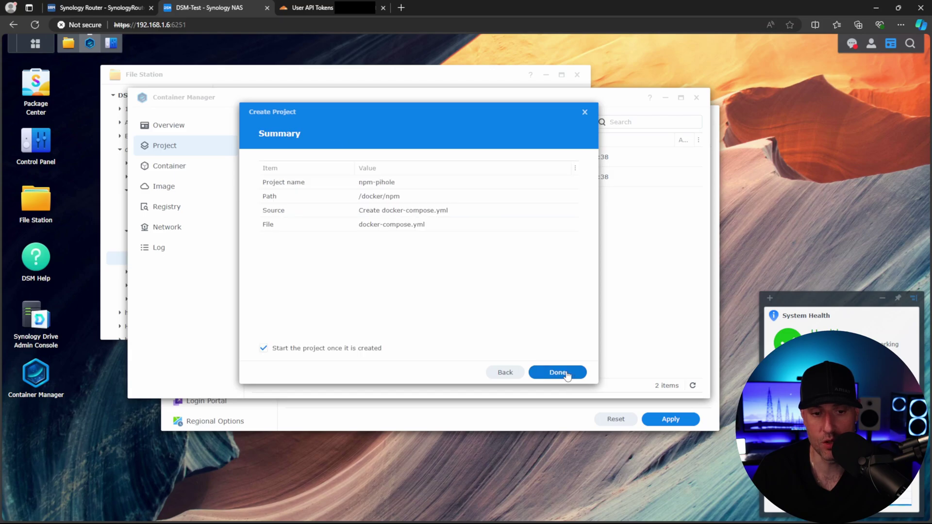
{"action": "left_click", "coordinate": [558, 373]}
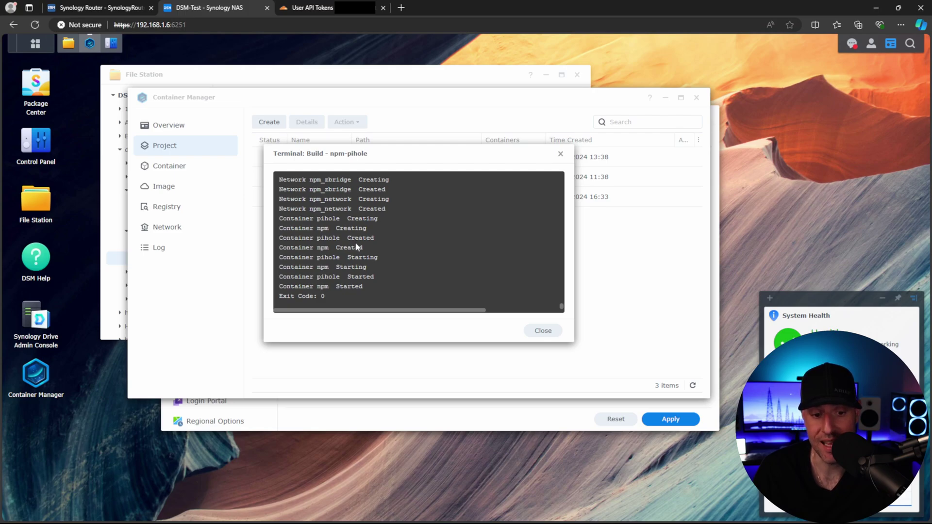
{"action": "left_click", "coordinate": [557, 332]}
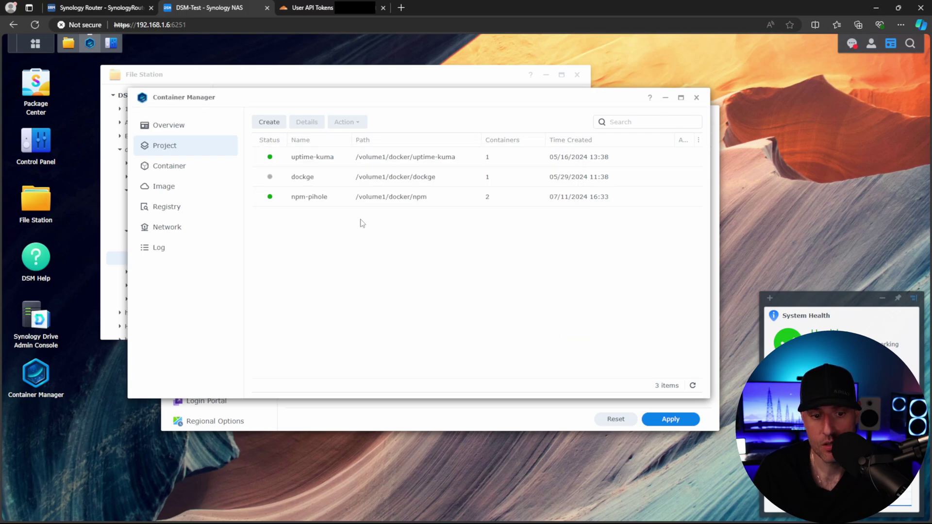
- Open the npm-pihole project and look up the npm container's macvlan IP address in its YAML configuration
{"action": "left_click", "coordinate": [311, 197]}
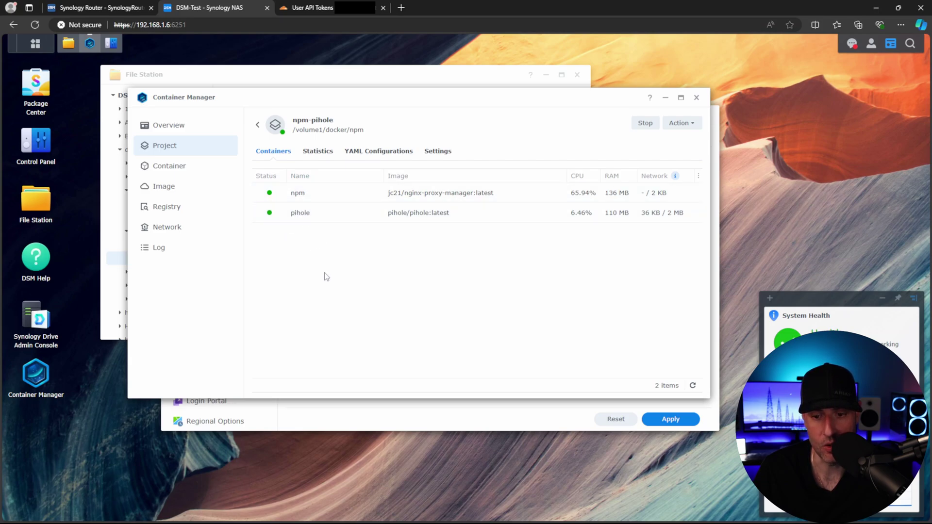
{"action": "left_click", "coordinate": [378, 151]}
{"action": "scroll", "coordinate": [405, 256], "scroll_direction": "down", "scroll_amount": 3}
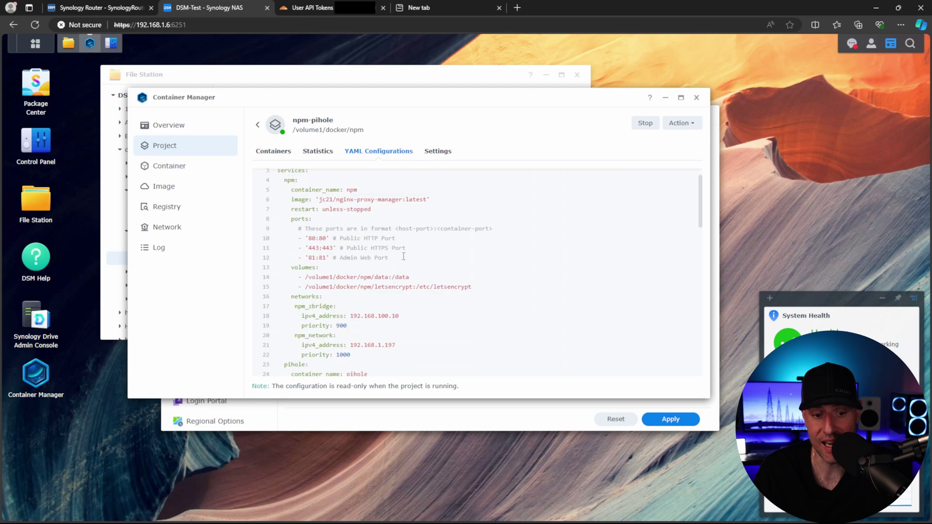
{"action": "scroll", "coordinate": [401, 254], "scroll_direction": "down", "scroll_amount": 1}
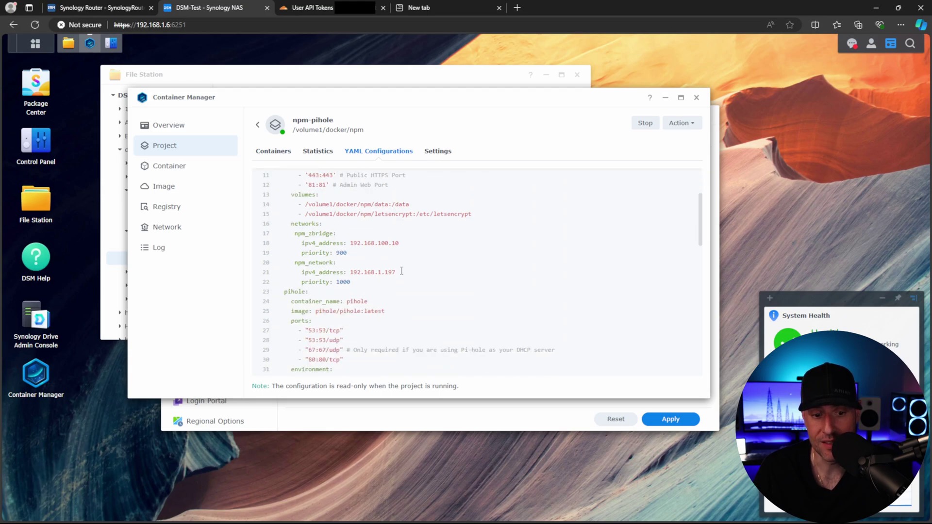
{"action": "left_click_drag", "start_coordinate": [398, 273], "coordinate": [351, 274]}
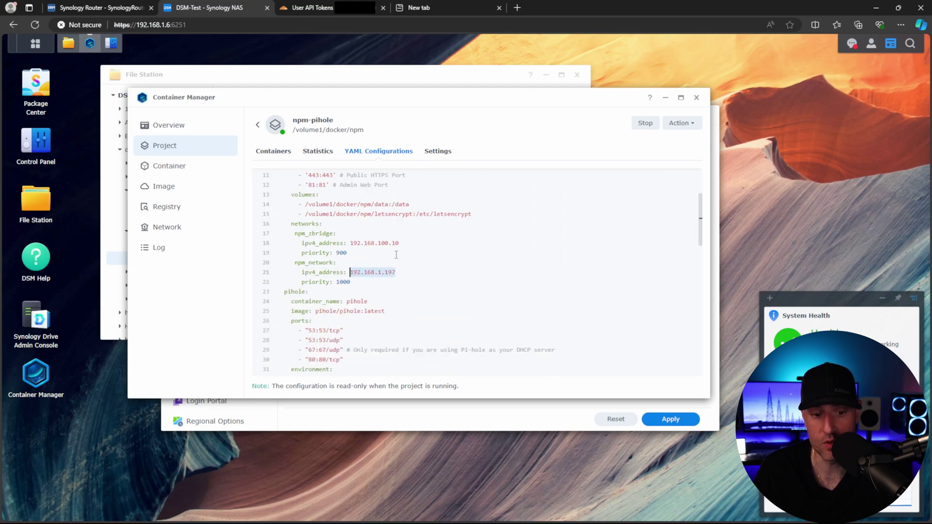
{"action": "scroll", "coordinate": [359, 237], "scroll_direction": "up", "scroll_amount": 1}
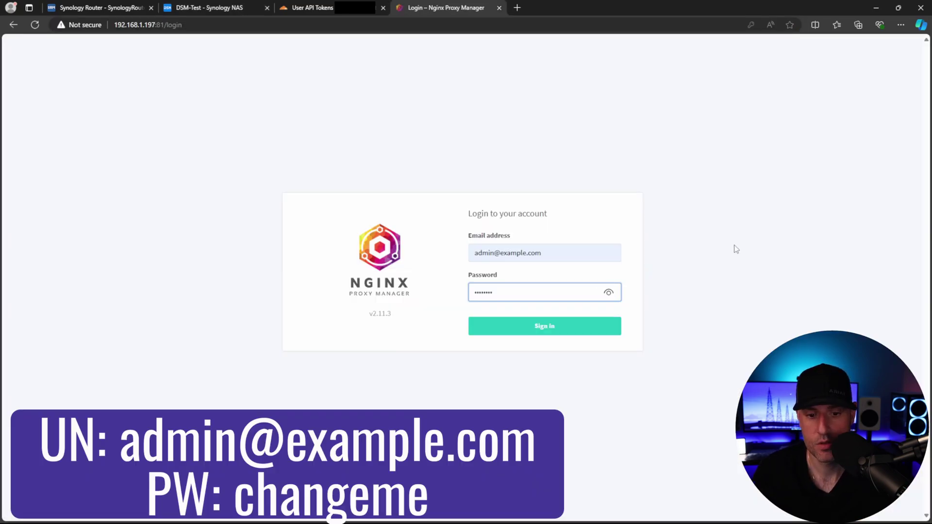
- Sign in to Nginx Proxy Manager without saving the password in the browser, and start editing the administrator's full name
{"action": "left_click", "coordinate": [563, 332]}
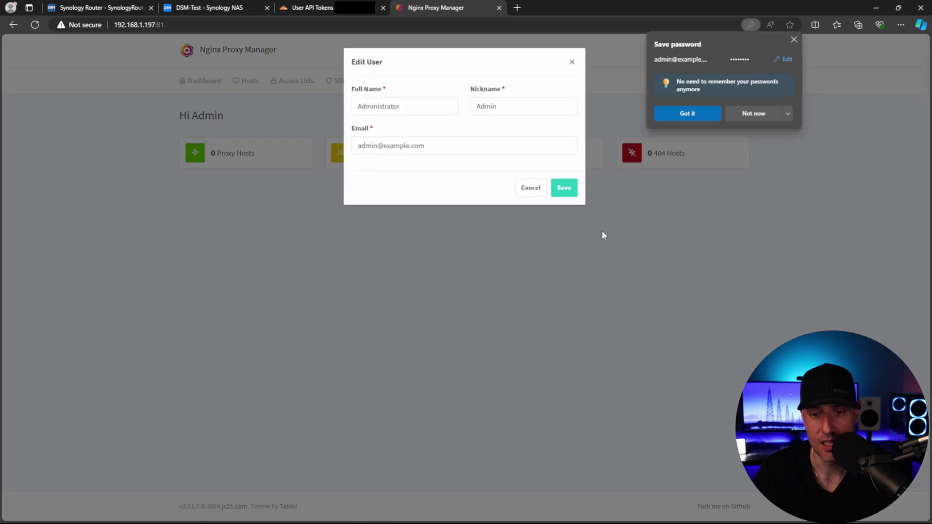
{"action": "left_click", "coordinate": [753, 114]}
{"action": "left_click", "coordinate": [428, 106]}
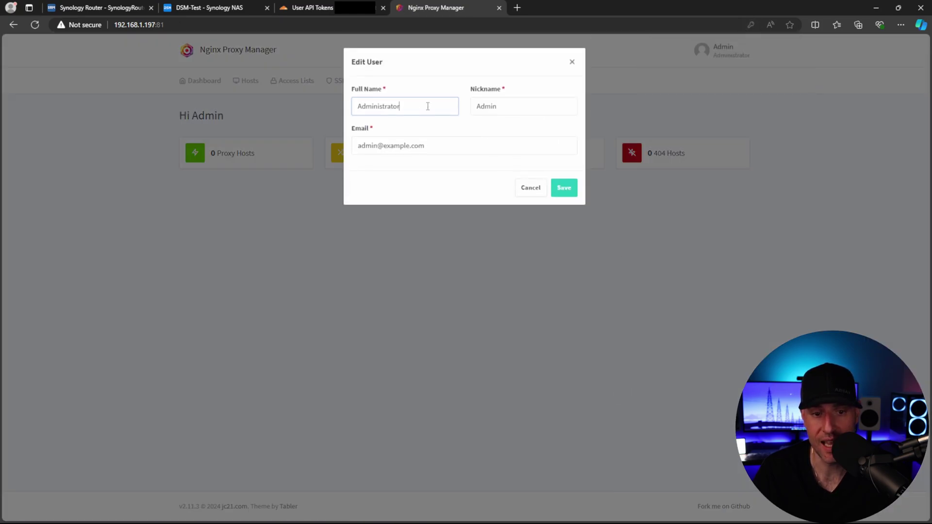
{"action": "left_click_drag", "start_coordinate": [432, 107], "coordinate": [272, 97]}
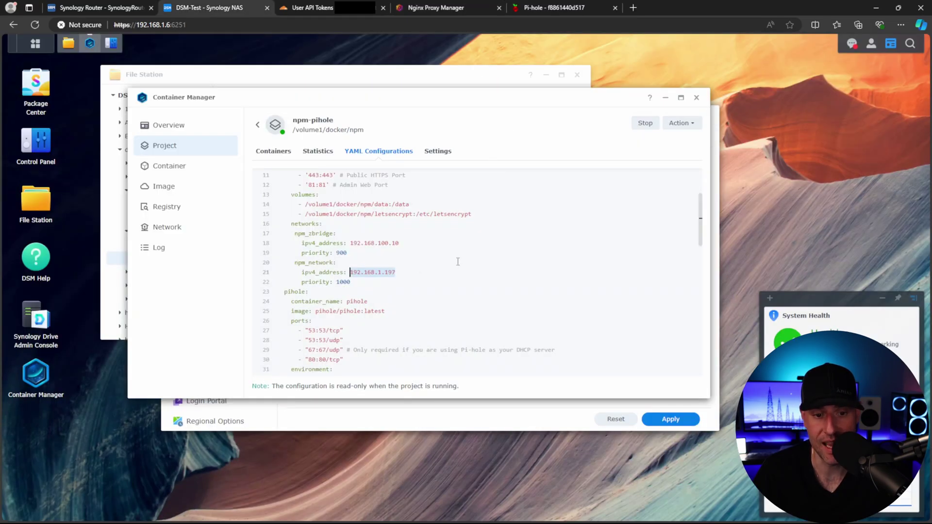
- Look up the pihole container's static IP address and web password entry in the project's YAML configuration
{"action": "scroll", "coordinate": [458, 262], "scroll_direction": "down", "scroll_amount": 7}
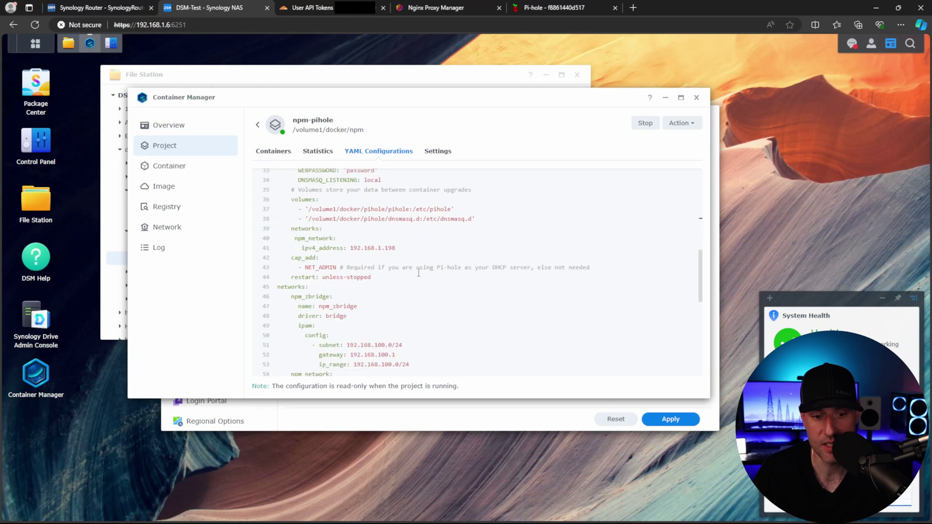
{"action": "left_click_drag", "start_coordinate": [411, 248], "coordinate": [350, 249]}
{"action": "left_click", "coordinate": [410, 249]}
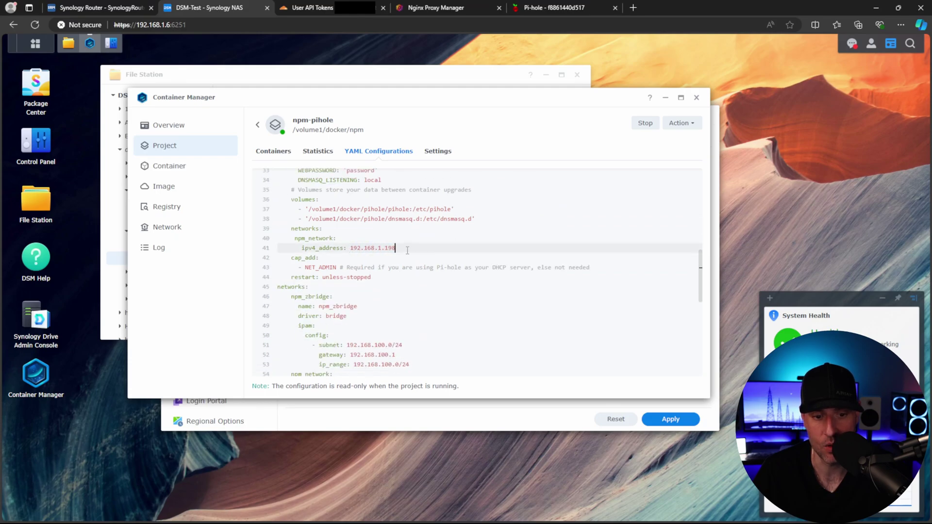
{"action": "left_click_drag", "start_coordinate": [411, 248], "coordinate": [351, 250]}
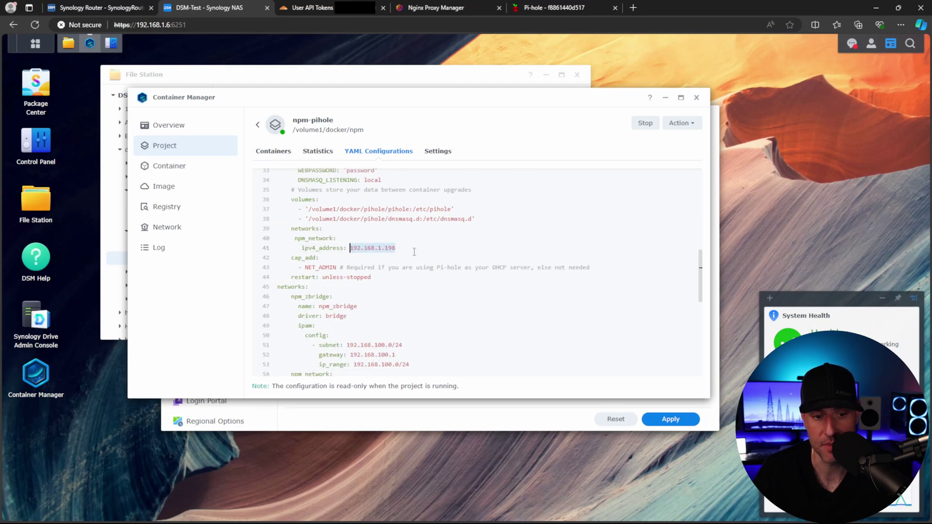
{"action": "scroll", "coordinate": [383, 247], "scroll_direction": "up", "scroll_amount": 3}
{"action": "left_click_drag", "start_coordinate": [389, 243], "coordinate": [272, 245]}
- Check that the Pi-hole and Nginx Proxy Manager dashboards both load at their own IP addresses
{"action": "left_click", "coordinate": [532, 20]}
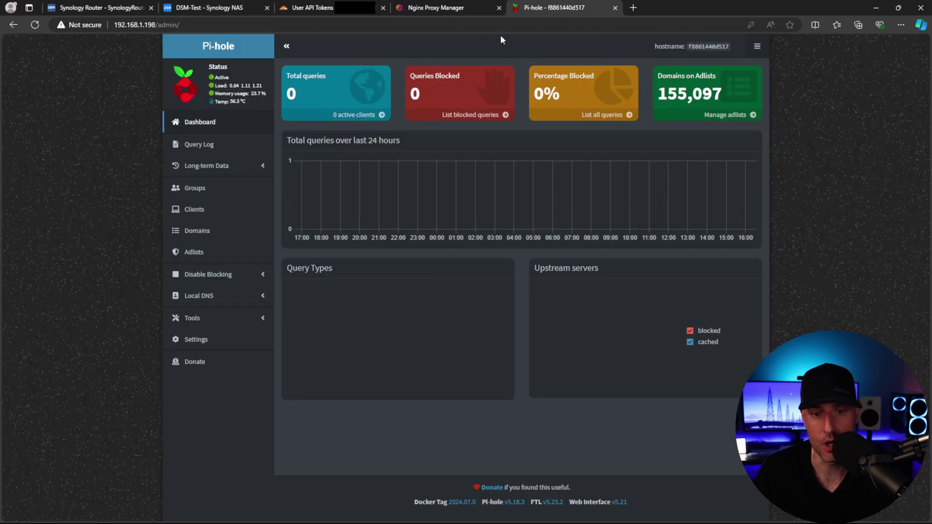
{"action": "left_click", "coordinate": [479, 14]}
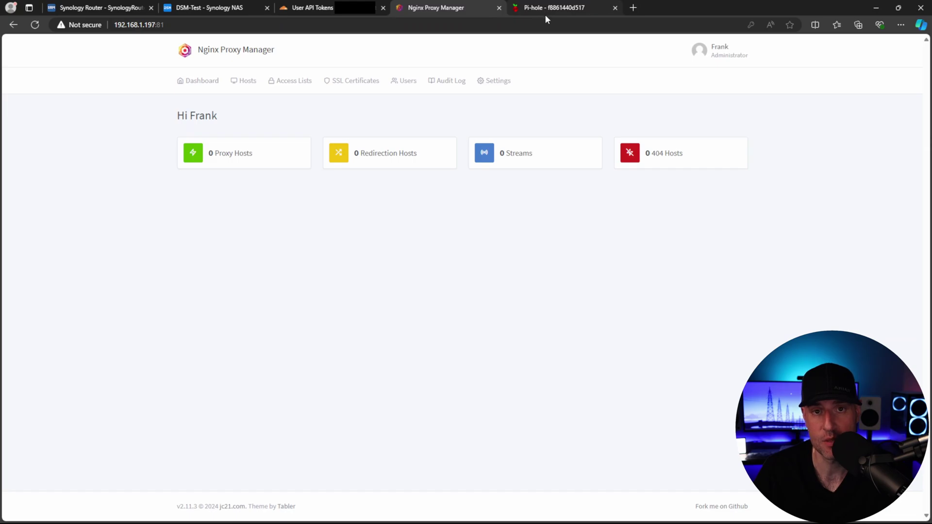
{"action": "left_click", "coordinate": [554, 14]}
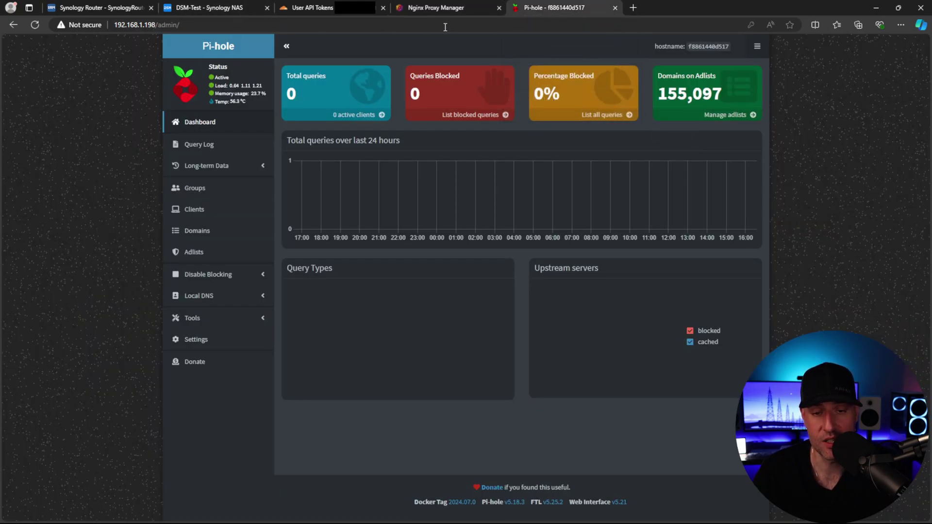
- In the Synology Router's Network Center, set the Primary Network's IPv4 DHCP primary DNS to 192.168.1.198 and apply it
{"action": "left_click", "coordinate": [80, 9]}
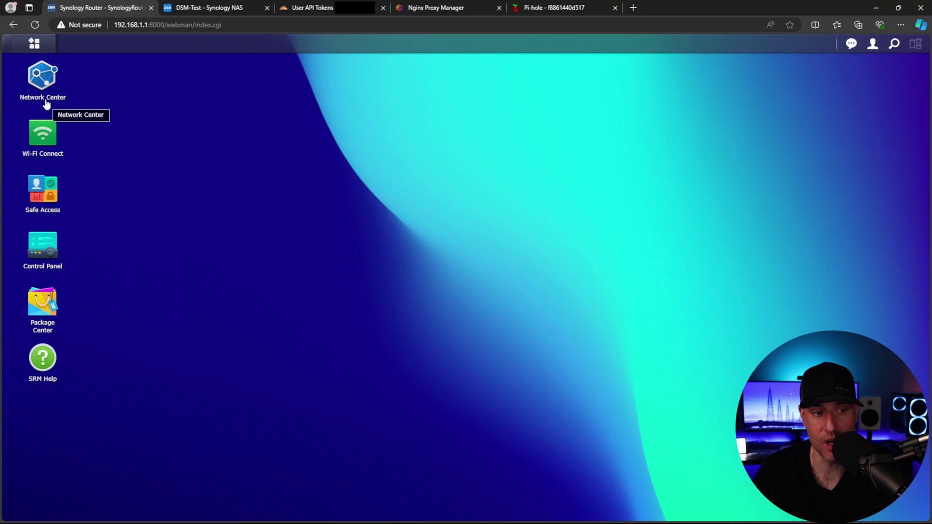
{"action": "left_click", "coordinate": [47, 105]}
{"action": "left_click", "coordinate": [336, 182]}
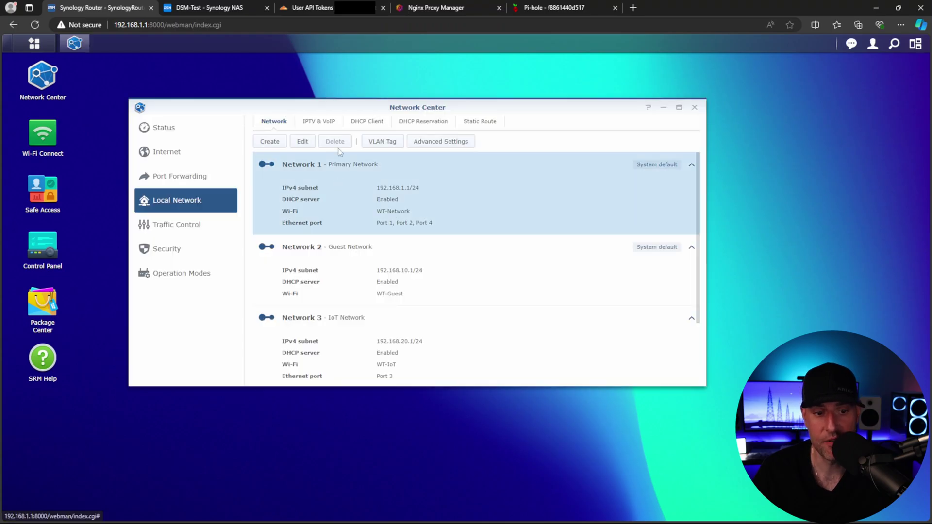
{"action": "left_click", "coordinate": [303, 142]}
{"action": "left_click", "coordinate": [372, 131]}
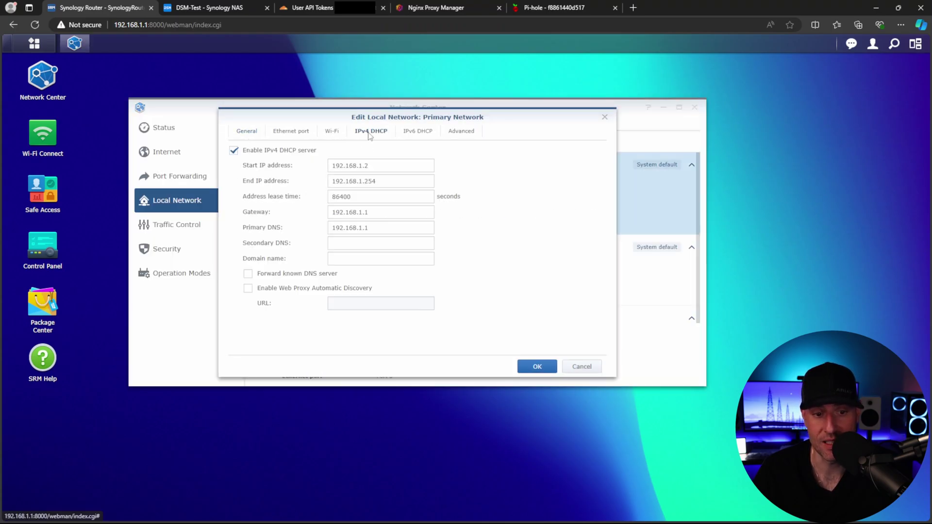
{"action": "left_click", "coordinate": [382, 227]}
{"action": "type", "text": "98"}
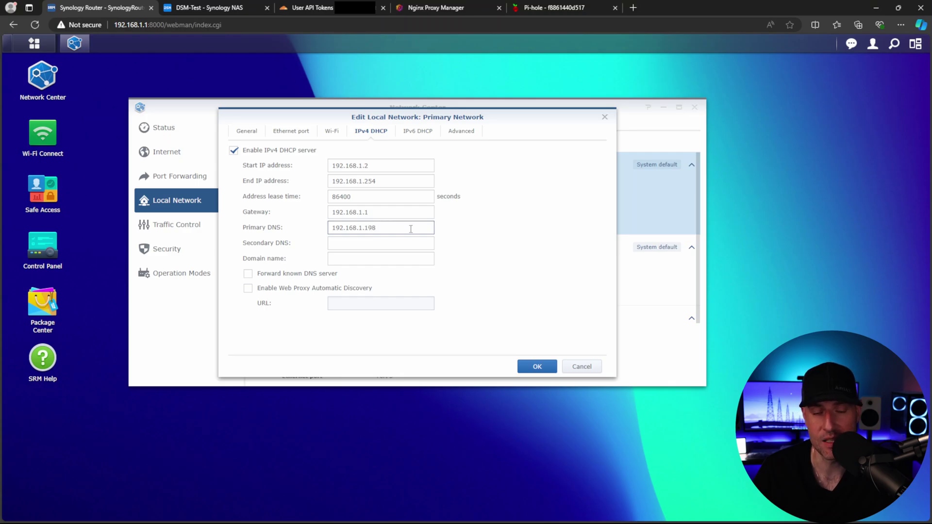
{"action": "left_click", "coordinate": [536, 368]}
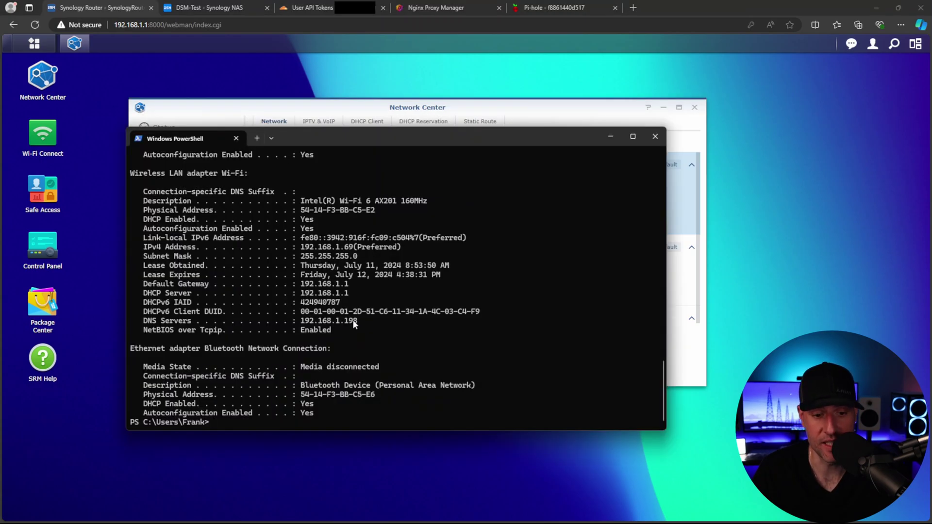
- Check the Wi-Fi adapter's DNS server in the PowerShell output and the query activity on the Pi-hole dashboard
{"action": "left_click_drag", "start_coordinate": [357, 322], "coordinate": [144, 323]}
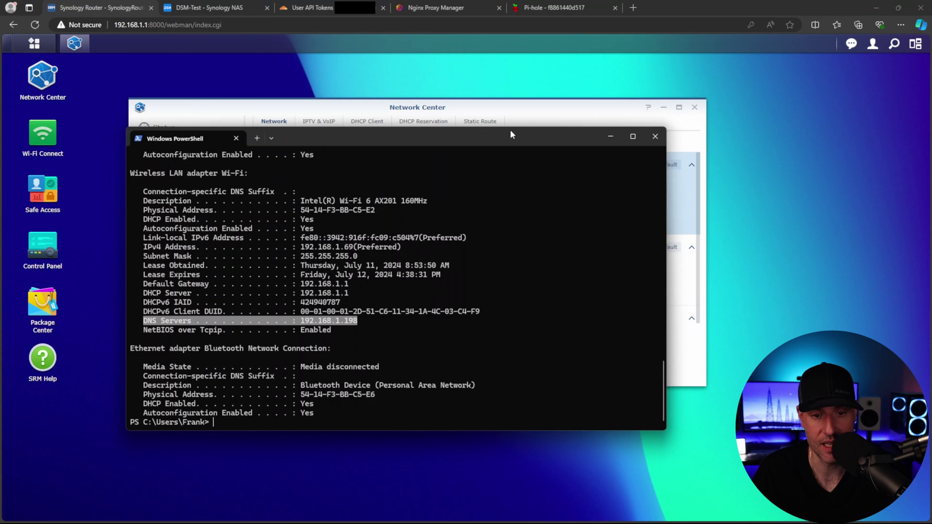
{"action": "left_click", "coordinate": [515, 109]}
{"action": "left_click", "coordinate": [547, 8]}
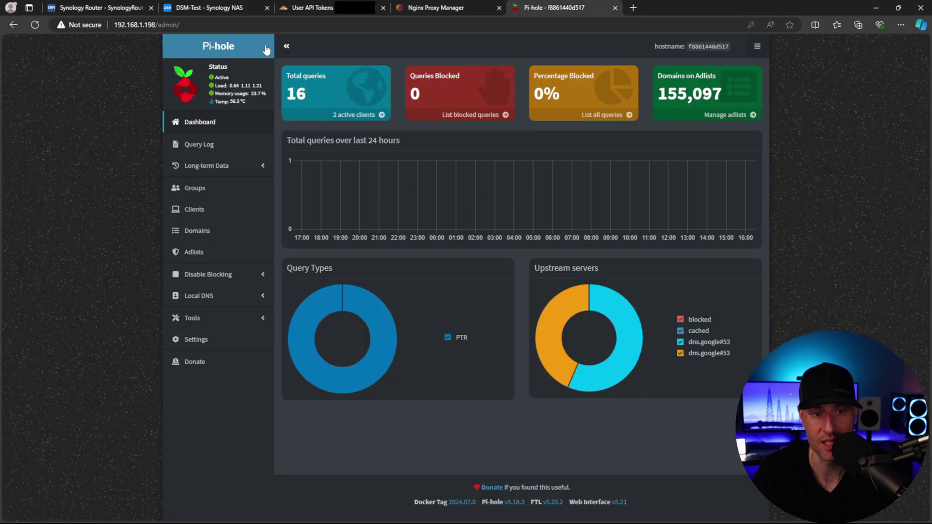
{"action": "left_click", "coordinate": [97, 7]}
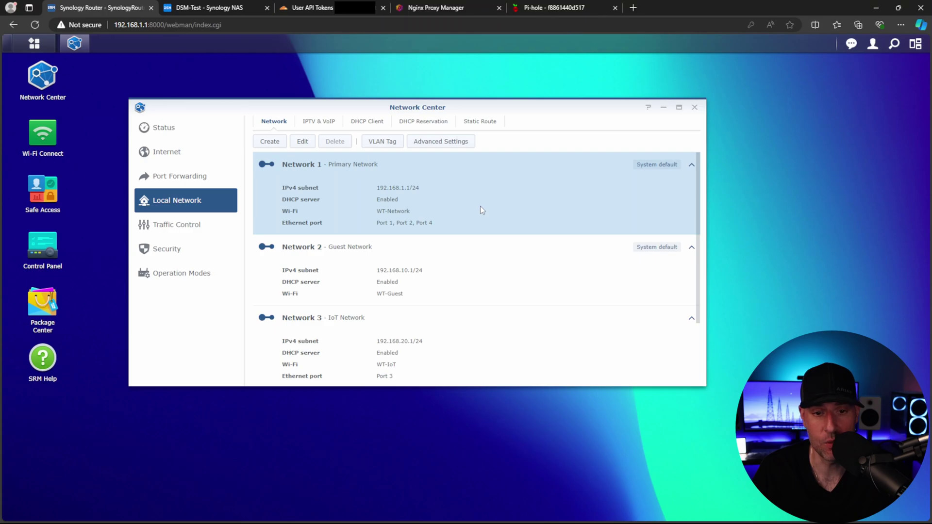
{"action": "left_click", "coordinate": [583, 10]}
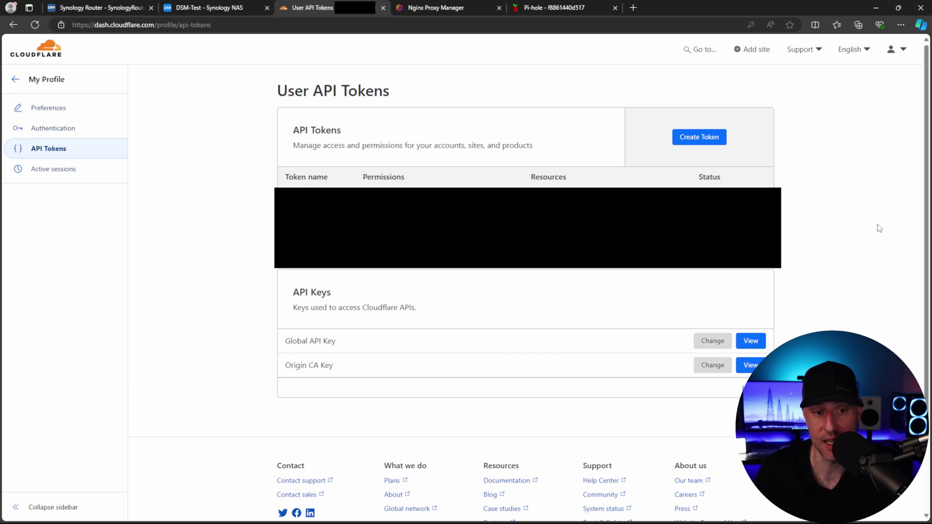
- On Cloudflare's User API Tokens page, start creating a new custom API token
{"action": "left_click", "coordinate": [718, 140]}
{"action": "scroll", "coordinate": [459, 209], "scroll_direction": "down", "scroll_amount": 4}
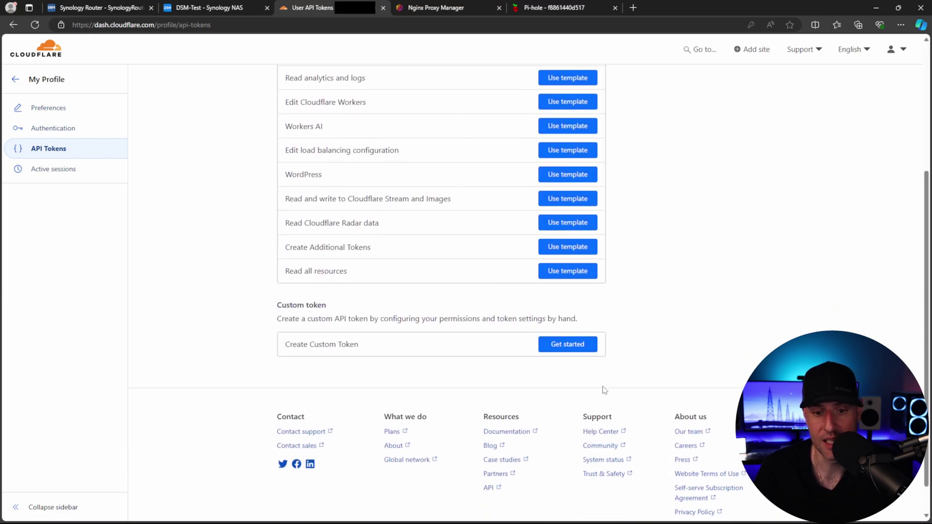
{"action": "left_click", "coordinate": [569, 345]}
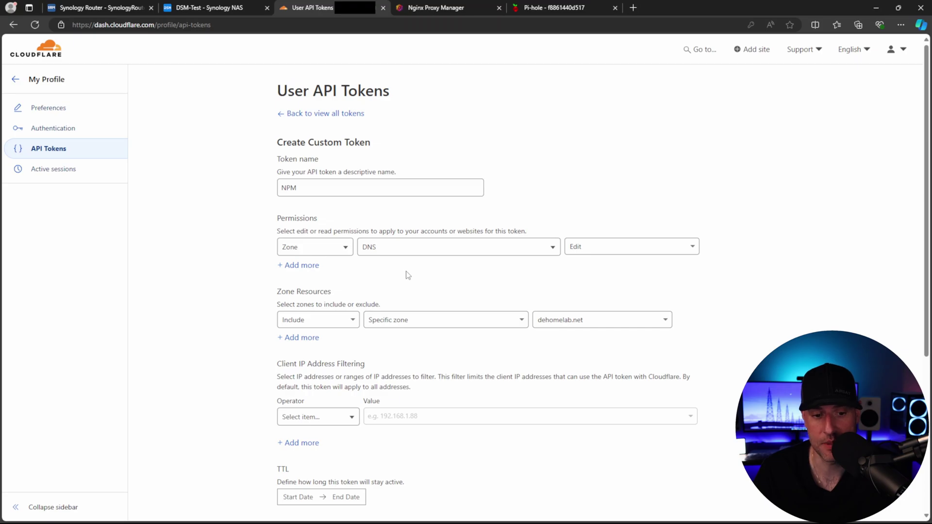
- Continue to the summary of the NPM token that grants Zone DNS Edit permission on dehomelab.net
{"action": "scroll", "coordinate": [410, 291], "scroll_direction": "down", "scroll_amount": 3}
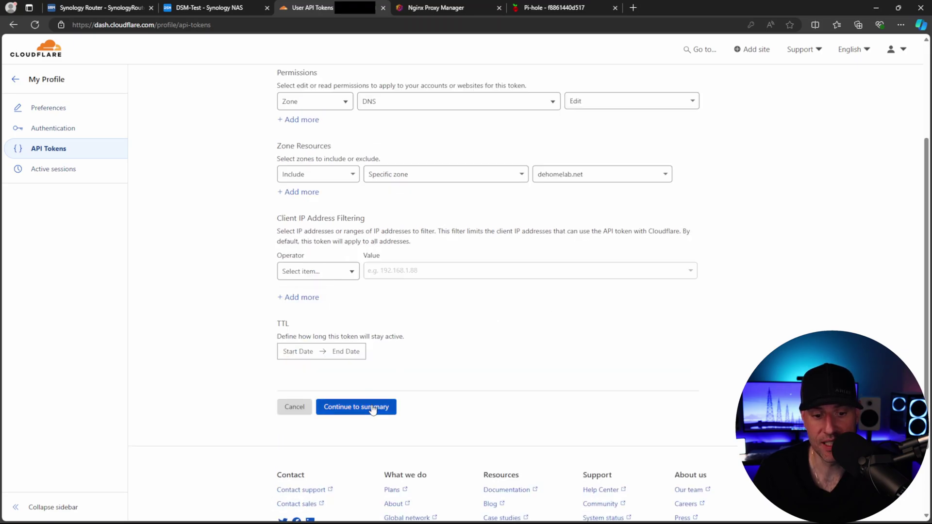
{"action": "left_click", "coordinate": [373, 408]}
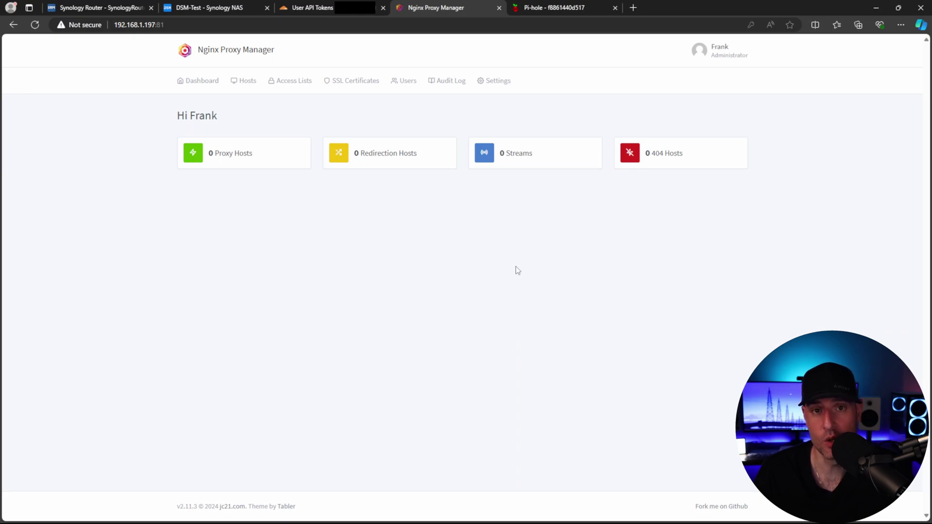
- In Nginx Proxy Manager, start a Let's Encrypt certificate for *.dehomelab.net and enable the DNS challenge
{"action": "left_click", "coordinate": [365, 91]}
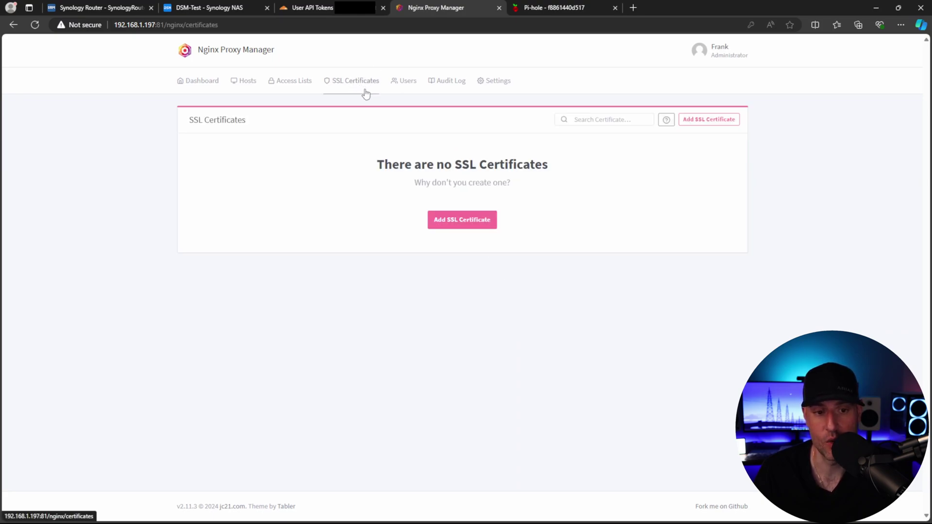
{"action": "left_click", "coordinate": [464, 221]}
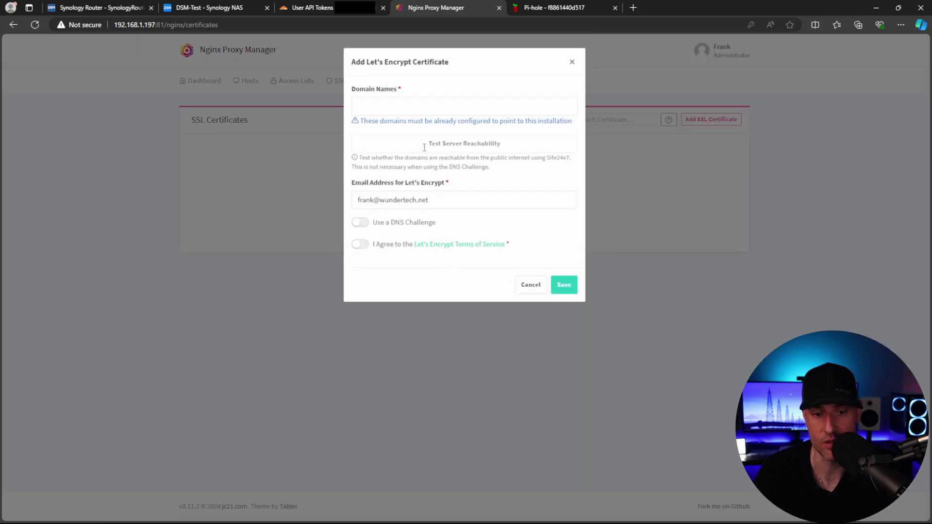
{"action": "left_click", "coordinate": [431, 107]}
{"action": "type", "text": "*.dehomelab.net"}
{"action": "key", "text": "Return"}
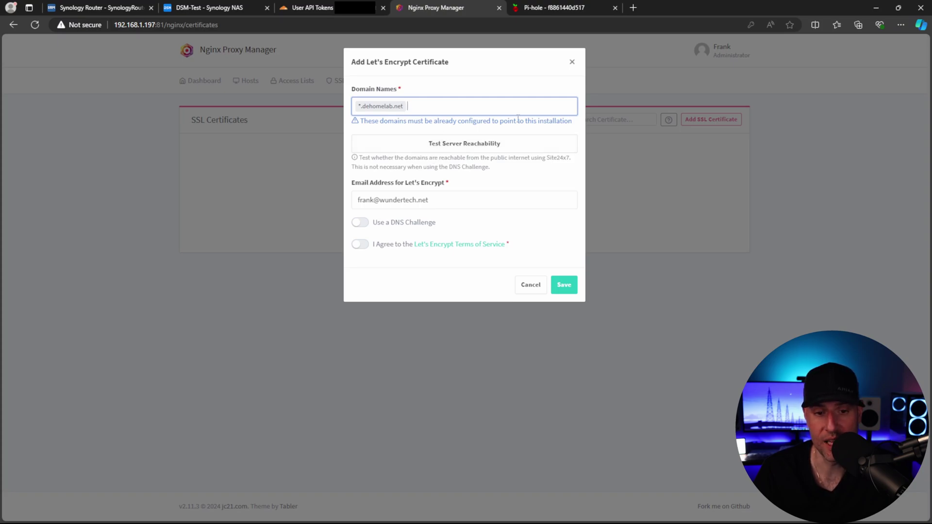
{"action": "left_click", "coordinate": [478, 222]}
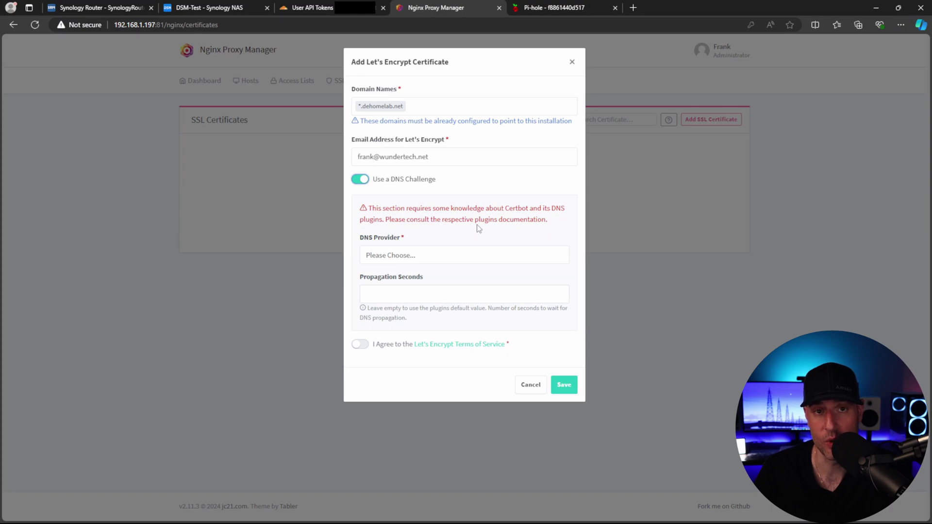
- Choose DuckDNS as the DNS provider and highlight the placeholder token in its credentials file content
{"action": "left_click", "coordinate": [396, 255]}
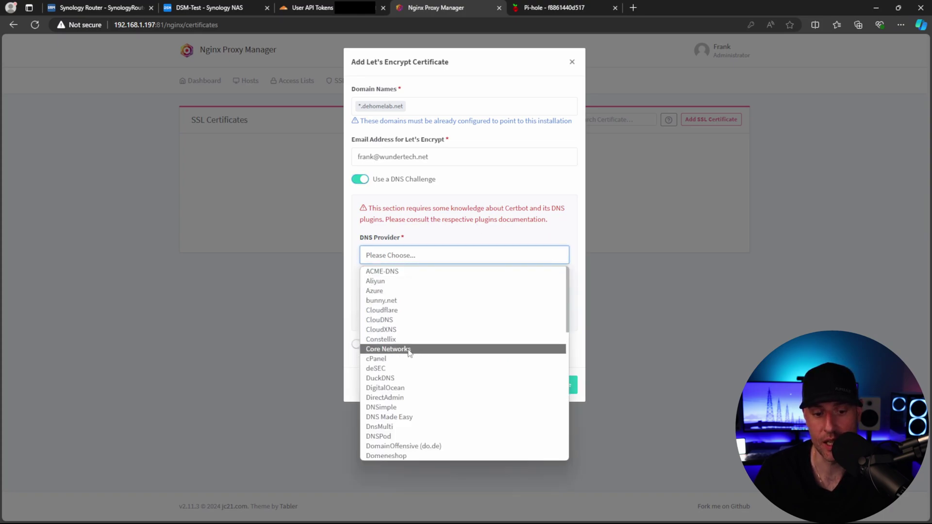
{"action": "left_click", "coordinate": [396, 378]}
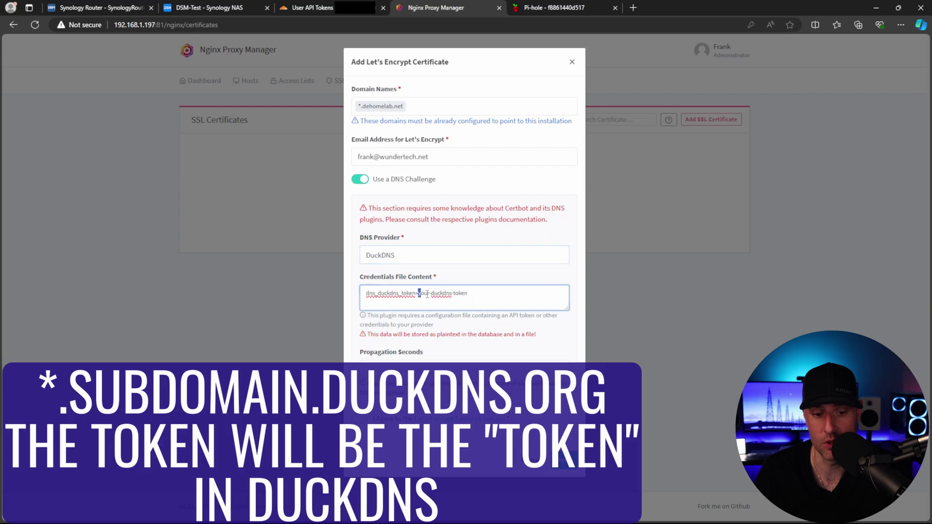
{"action": "left_click_drag", "start_coordinate": [418, 295], "coordinate": [475, 296]}
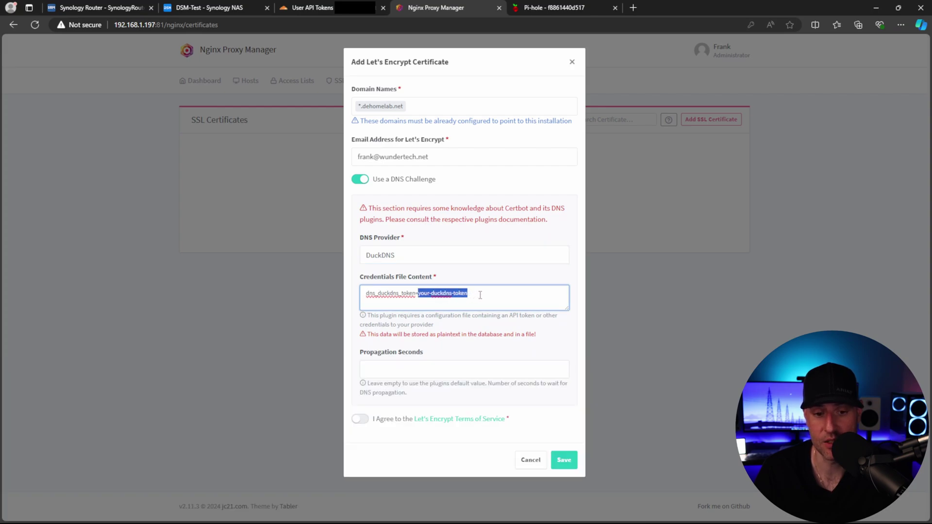
{"action": "left_click", "coordinate": [476, 294]}
- Choose Cloudflare as the DNS provider, select the placeholder API token in its credentials, and accept the Let's Encrypt terms to save the certificate
{"action": "left_click", "coordinate": [432, 261]}
{"action": "left_click", "coordinate": [407, 308]}
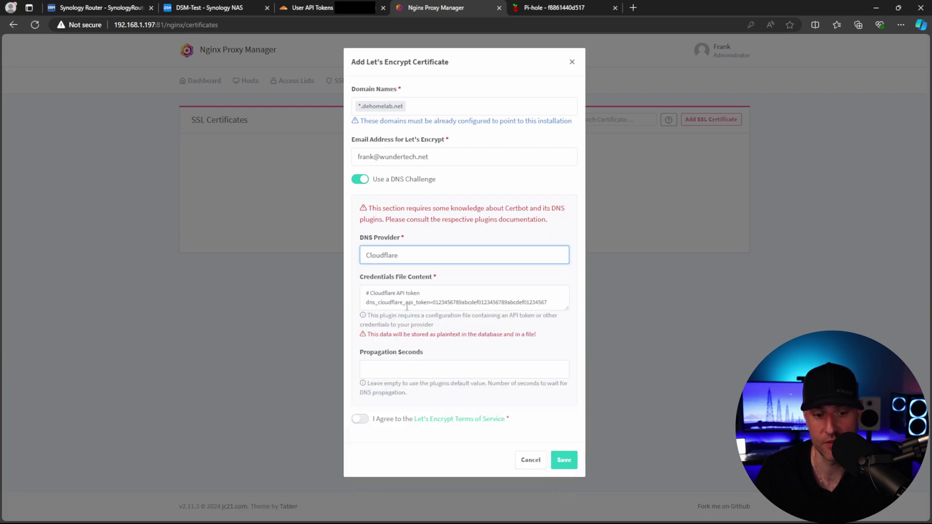
{"action": "left_click", "coordinate": [433, 301]}
{"action": "left_click_drag", "start_coordinate": [433, 302], "coordinate": [562, 306]}
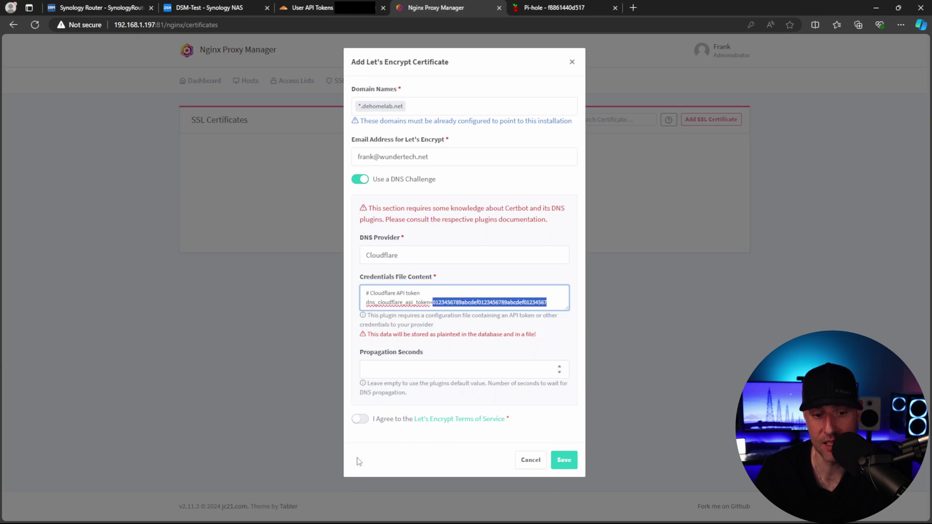
{"action": "left_click", "coordinate": [360, 419]}
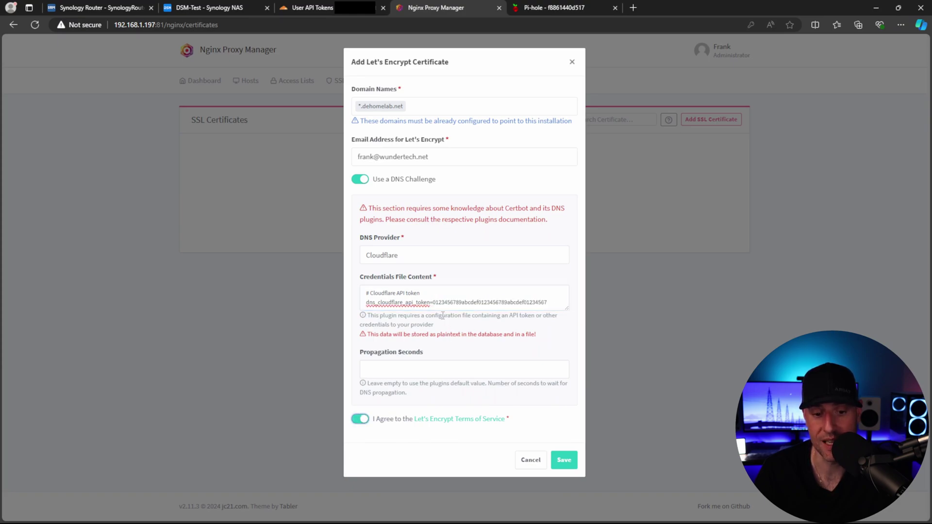
{"action": "left_click", "coordinate": [565, 460]}
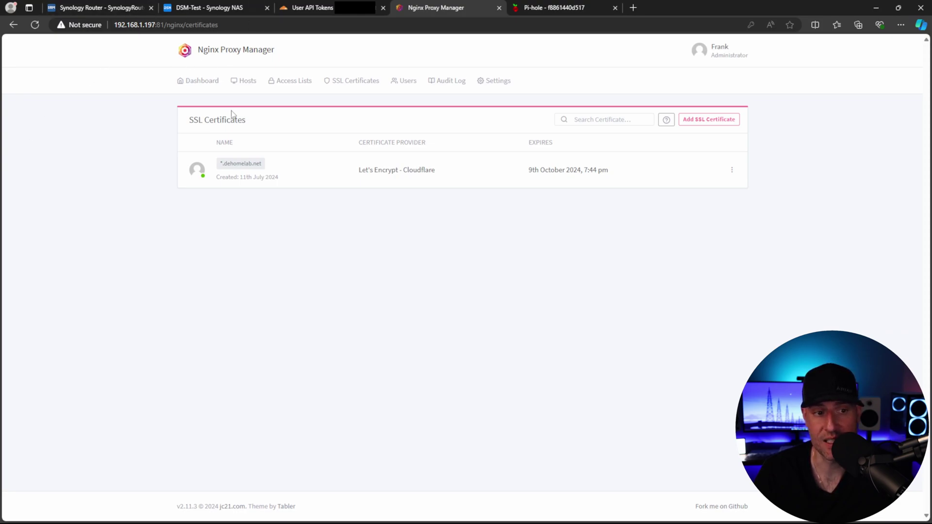
- Create a proxy host for npm.dehomelab.net that forwards over http to 192.168.1.197 on port 81
{"action": "left_click", "coordinate": [202, 82]}
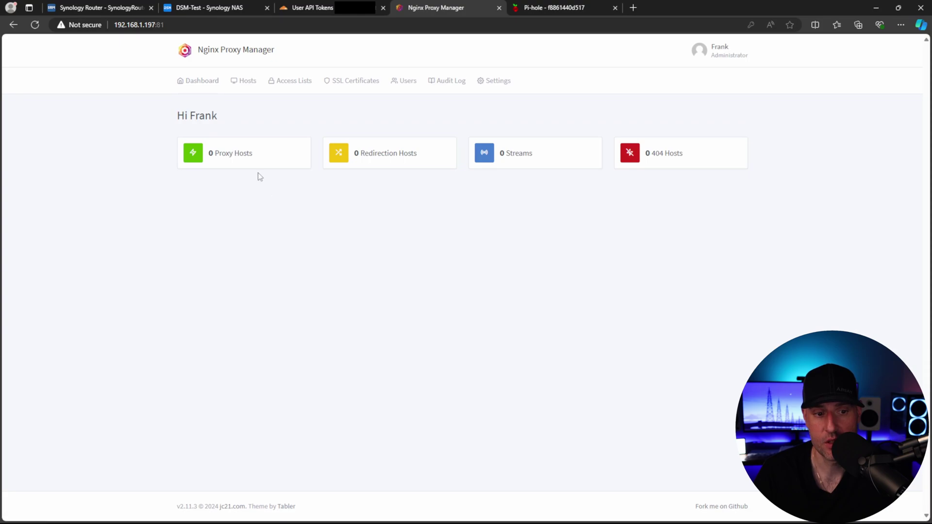
{"action": "left_click", "coordinate": [236, 156]}
{"action": "left_click", "coordinate": [484, 219]}
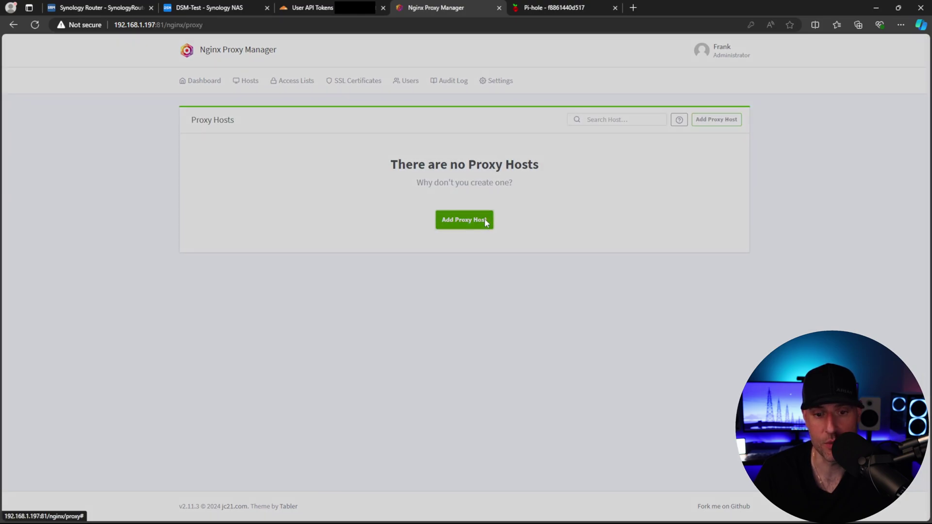
{"action": "type", "text": "npm.dehomelab.net"}
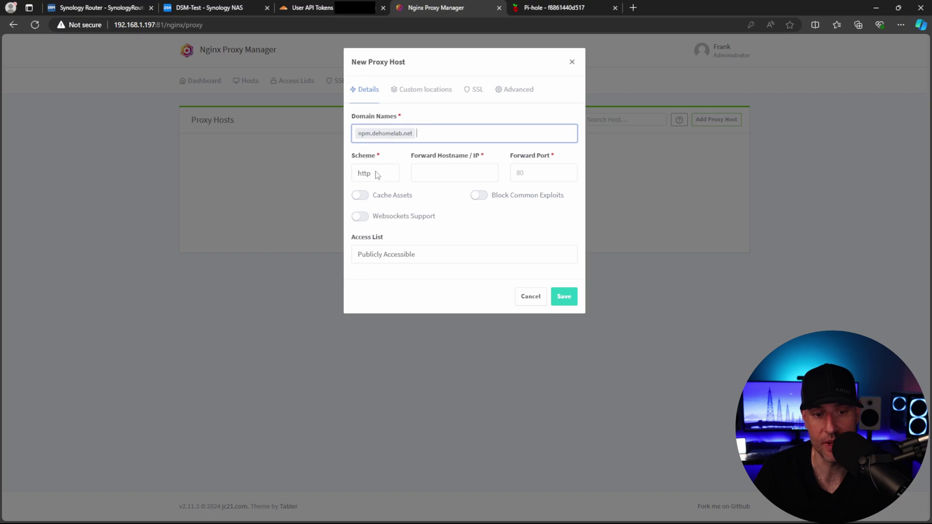
{"action": "left_click", "coordinate": [149, 25]}
{"action": "left_click", "coordinate": [329, 125]}
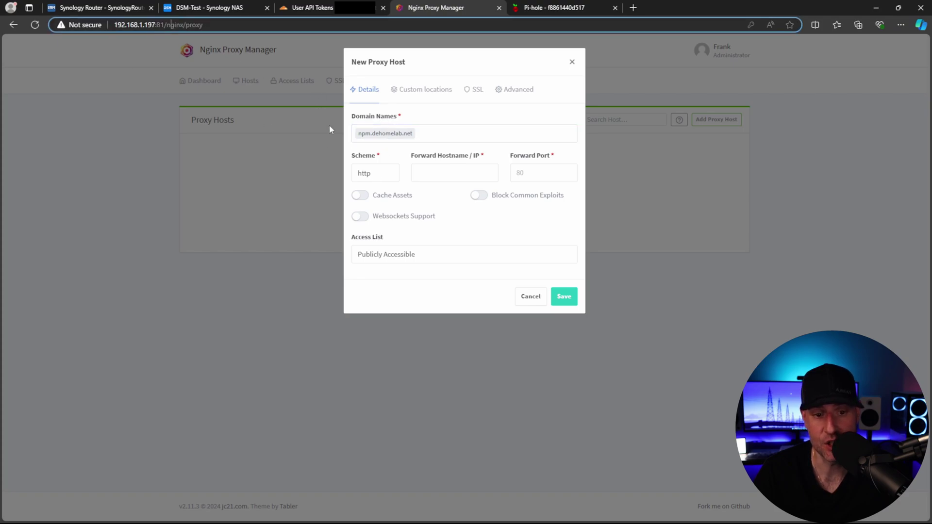
{"action": "left_click", "coordinate": [432, 173]}
{"action": "type", "text": "192.168.1.197"}
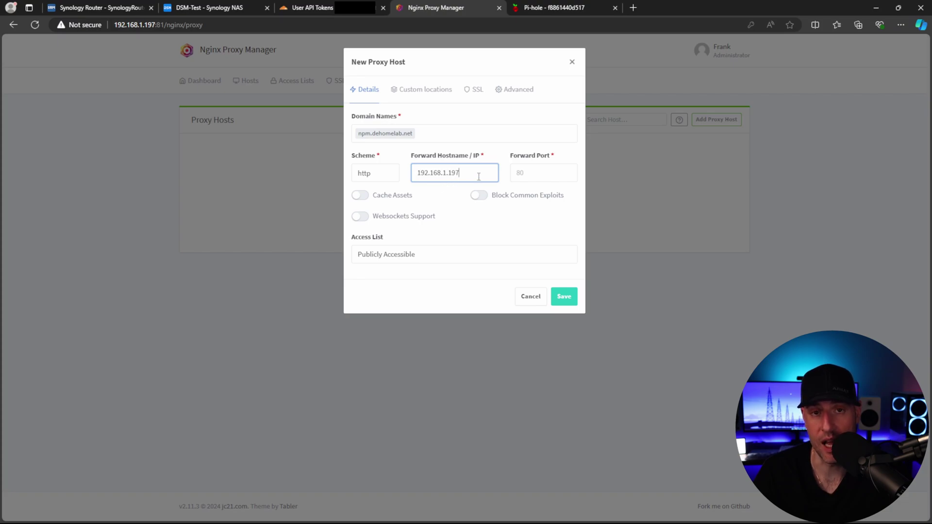
{"action": "left_click", "coordinate": [527, 179]}
{"action": "type", "text": "81"}
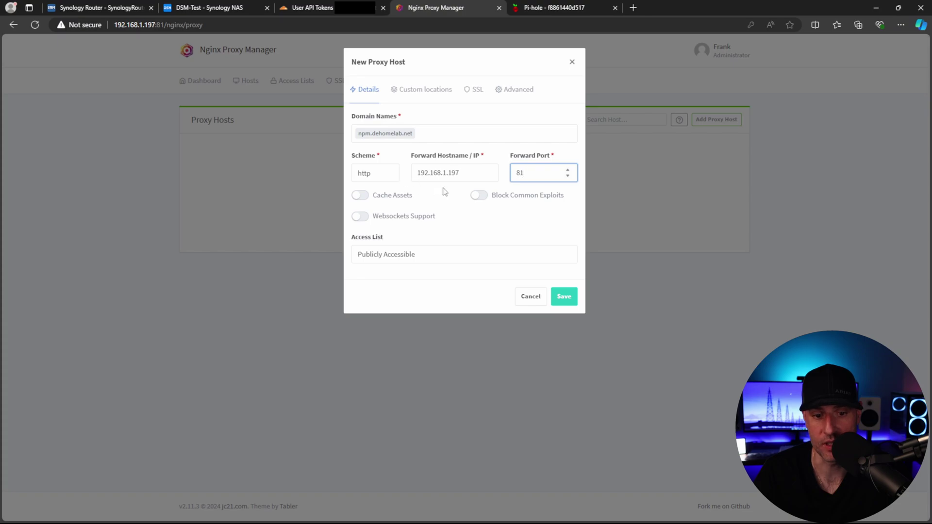
- Assign the *.dehomelab.net certificate to the proxy host with Force SSL and HTTP/2 Support enabled, and save it
{"action": "left_click", "coordinate": [473, 90]}
{"action": "left_click", "coordinate": [420, 140]}
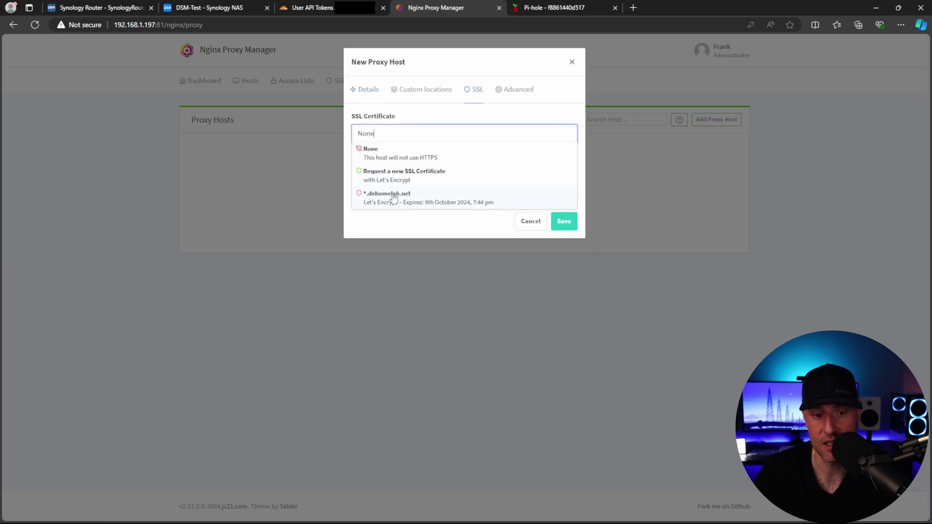
{"action": "left_click", "coordinate": [394, 198]}
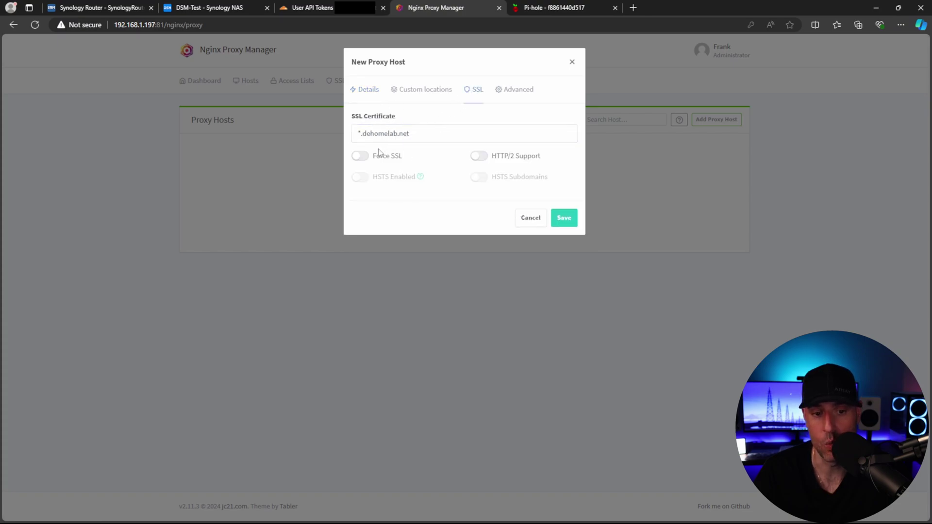
{"action": "left_click", "coordinate": [362, 156]}
{"action": "left_click", "coordinate": [479, 156]}
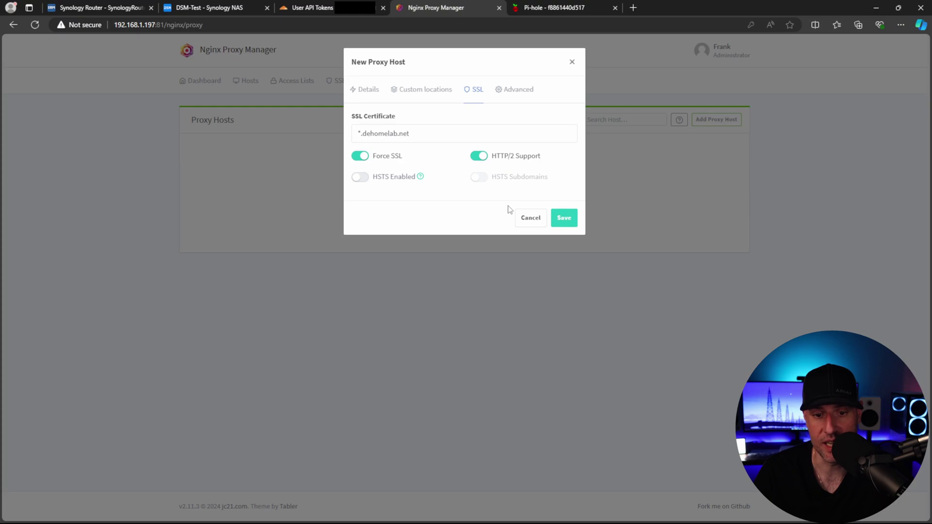
{"action": "left_click", "coordinate": [563, 218]}
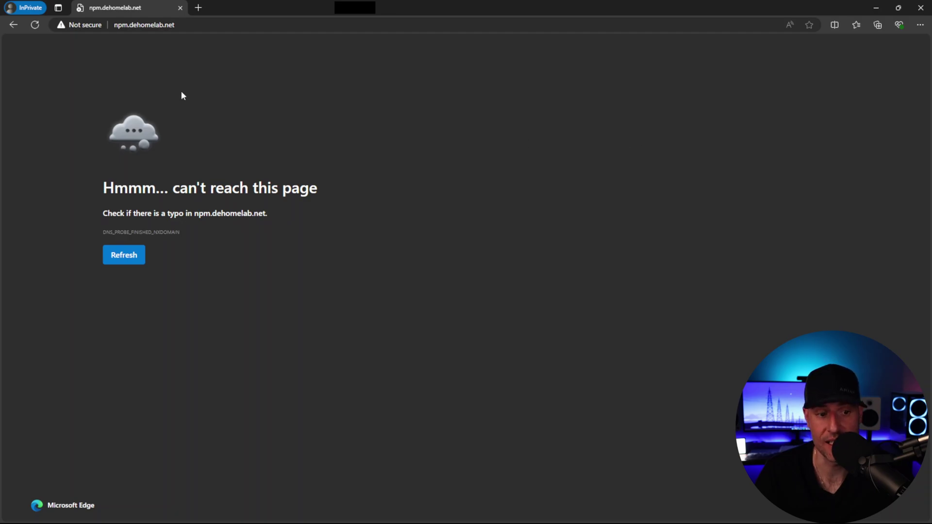
- Switch to Pi-hole and add a local DNS record mapping npm.dehomelab.net to 192.168.1.197
{"action": "left_click", "coordinate": [876, 9]}
{"action": "left_click", "coordinate": [556, 8]}
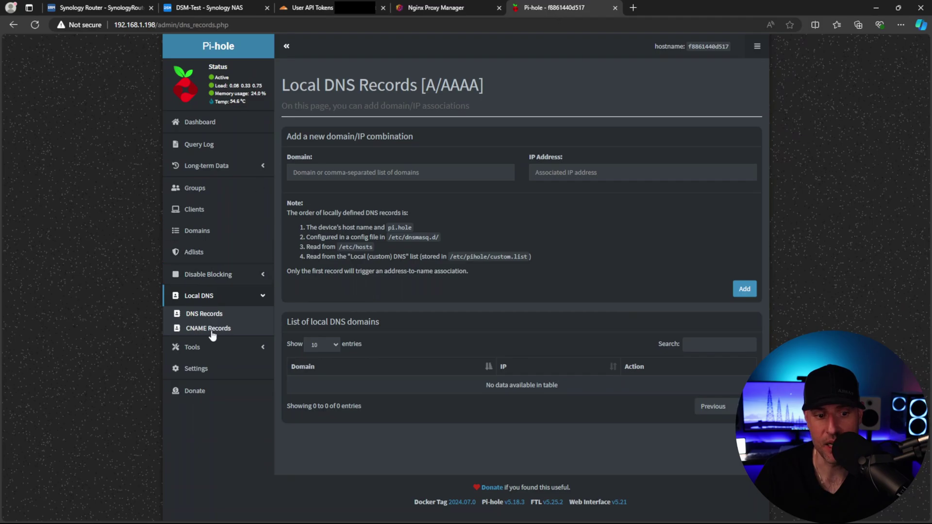
{"action": "left_click", "coordinate": [207, 315]}
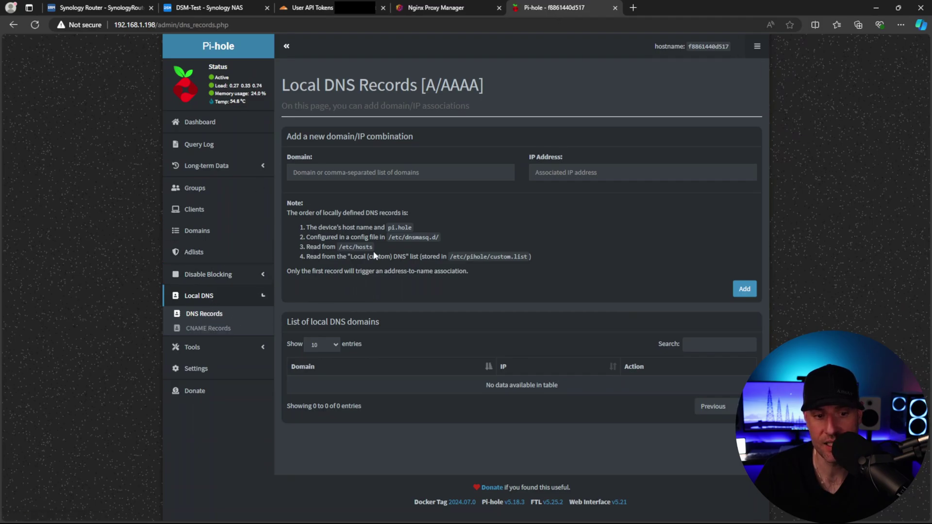
{"action": "left_click", "coordinate": [352, 181]}
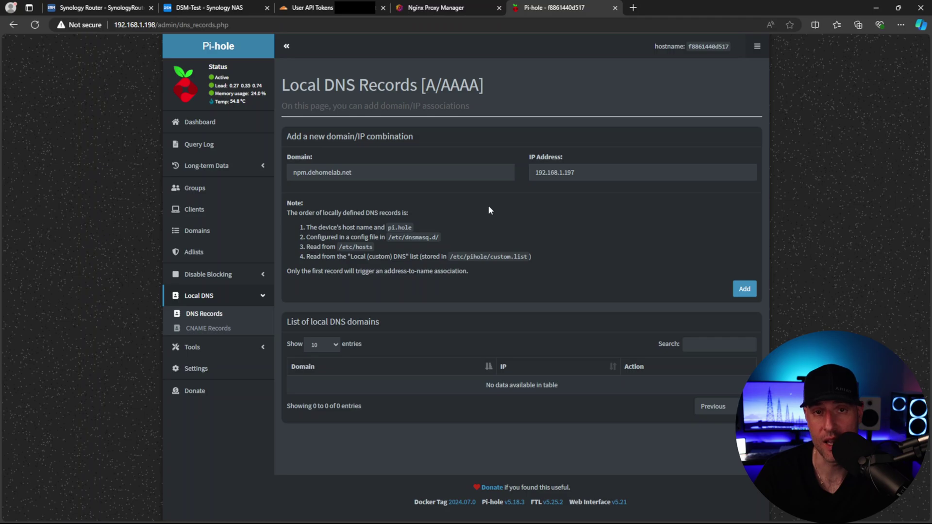
{"action": "left_click", "coordinate": [745, 288]}
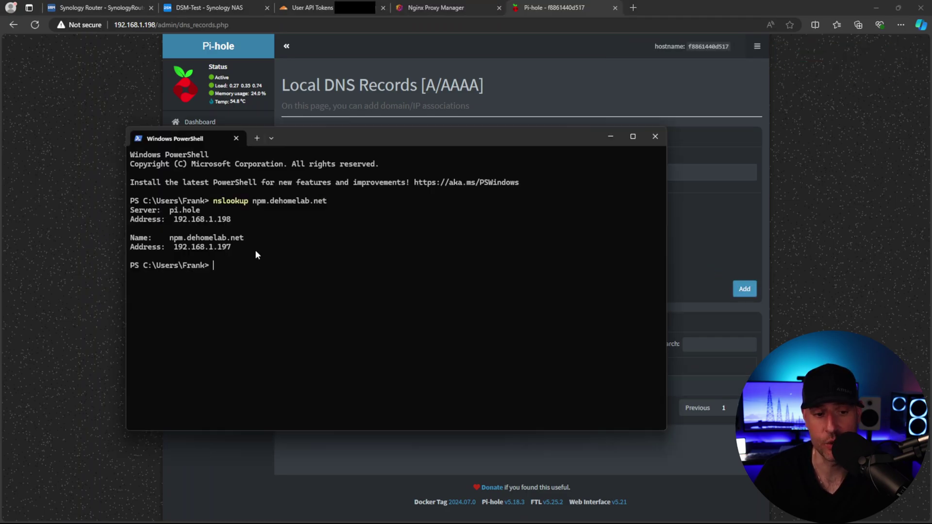
- Check the nslookup output for npm.dehomelab.net, then reload the site in the InPrivate window and view its connection security
{"action": "left_click_drag", "start_coordinate": [235, 247], "coordinate": [135, 243]}
{"action": "key", "text": "ctrl+c"}
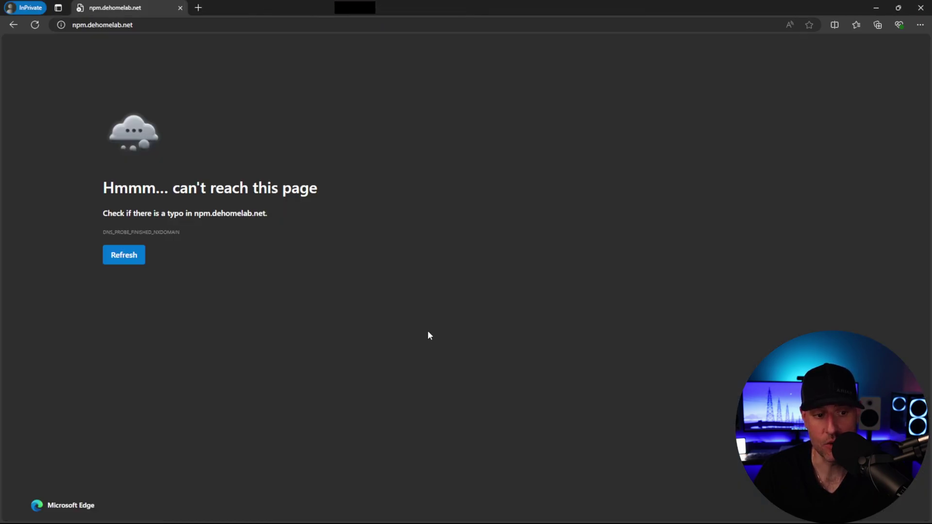
{"action": "key", "text": "F5"}
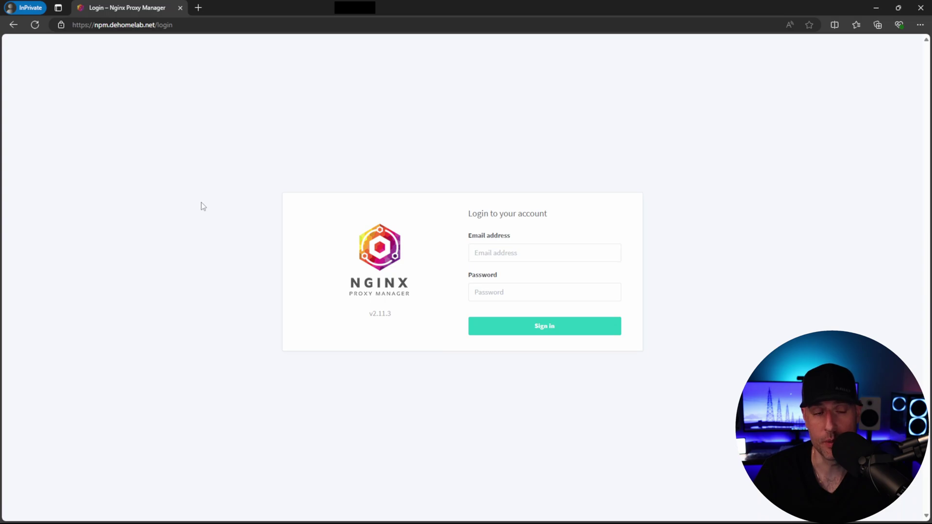
{"action": "left_click", "coordinate": [60, 25]}
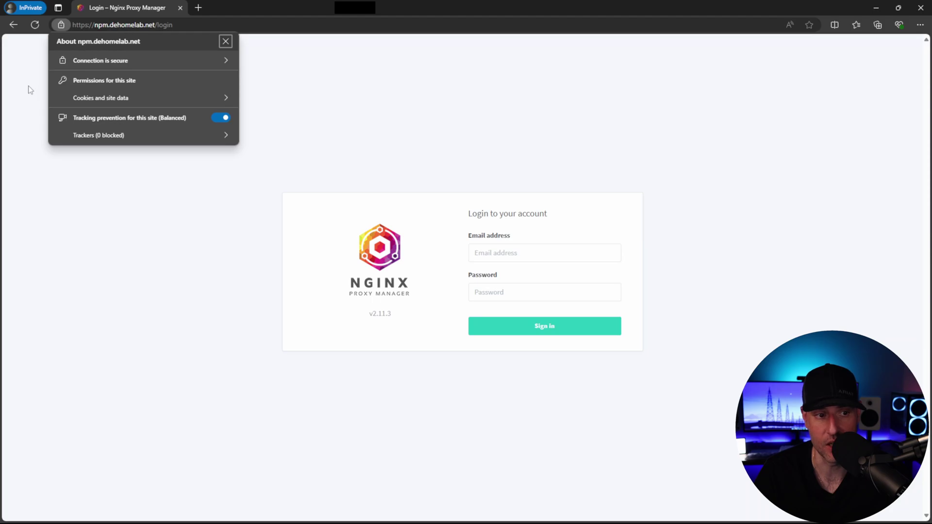
- Switch to Pi-hole and add a local CNAME record pointing dsm.dehomelab.net to npm.dehomelab.net
{"action": "key", "text": "alt+Tab"}
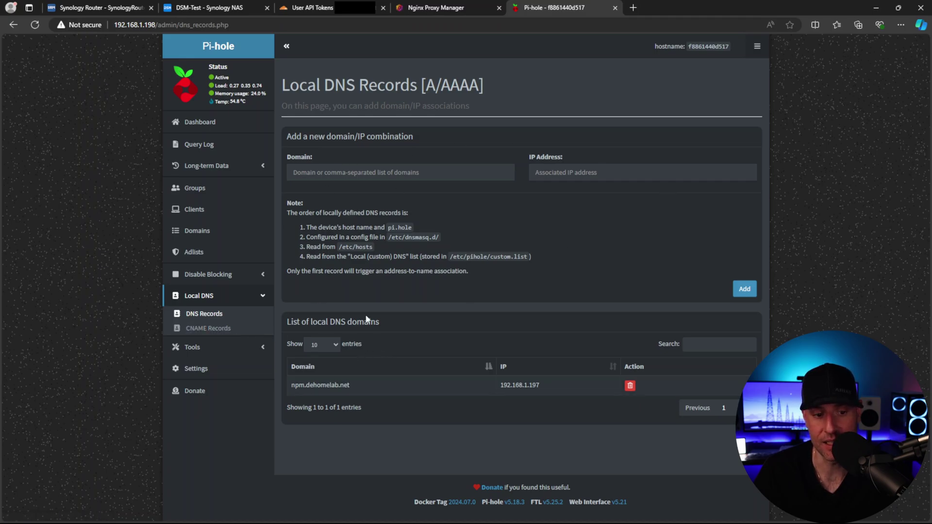
{"action": "left_click", "coordinate": [211, 329]}
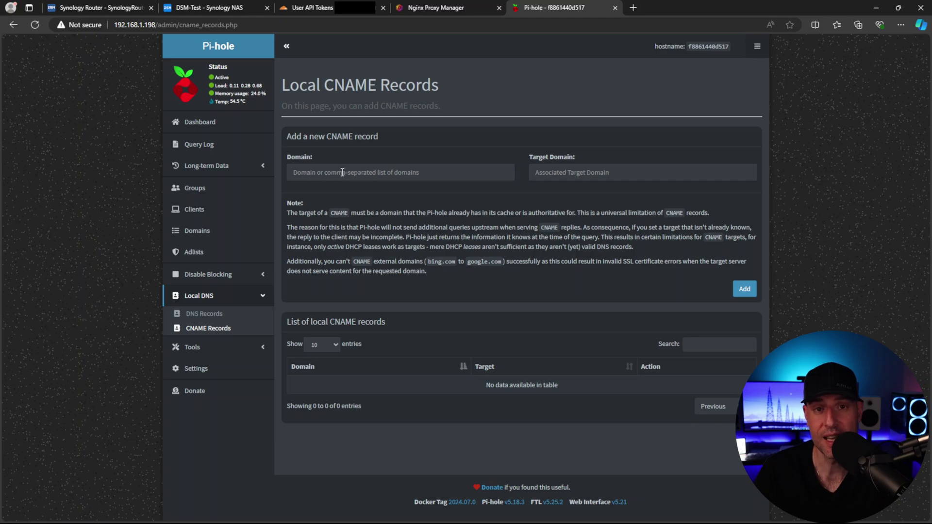
{"action": "key", "text": "ctrl+v"}
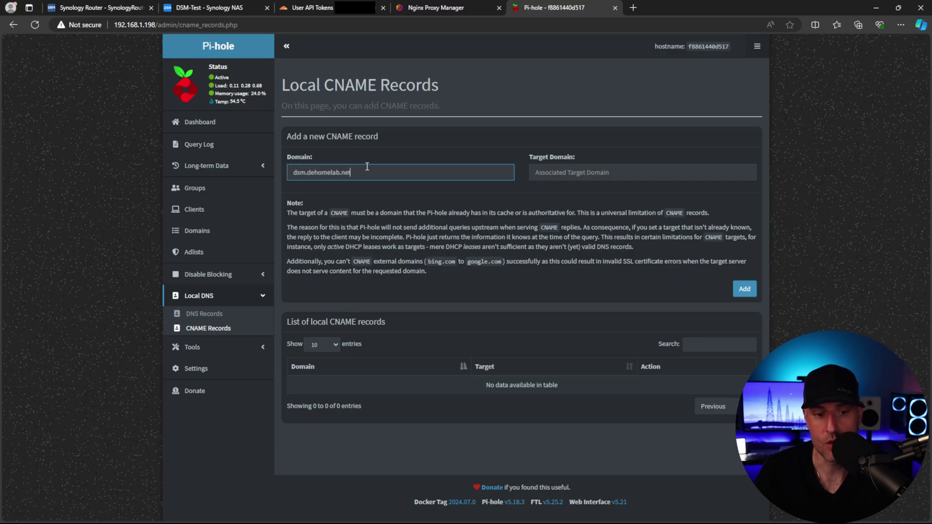
{"action": "left_click_drag", "start_coordinate": [377, 173], "coordinate": [287, 177]}
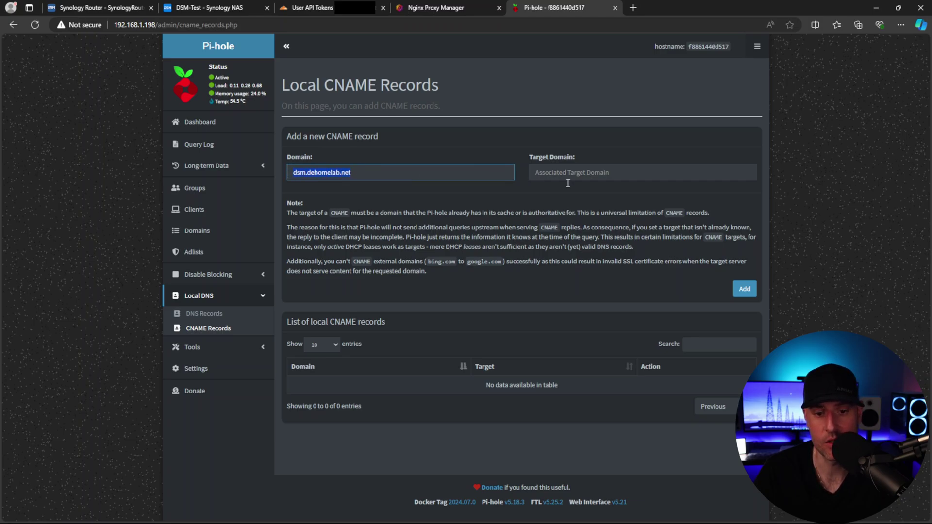
{"action": "left_click", "coordinate": [602, 176]}
{"action": "key", "text": "ctrl+v"}
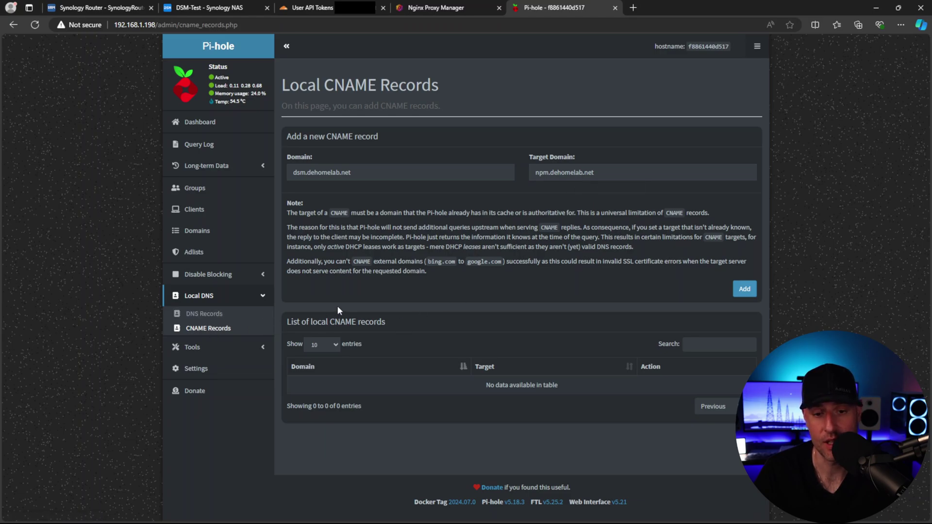
{"action": "left_click", "coordinate": [744, 289]}
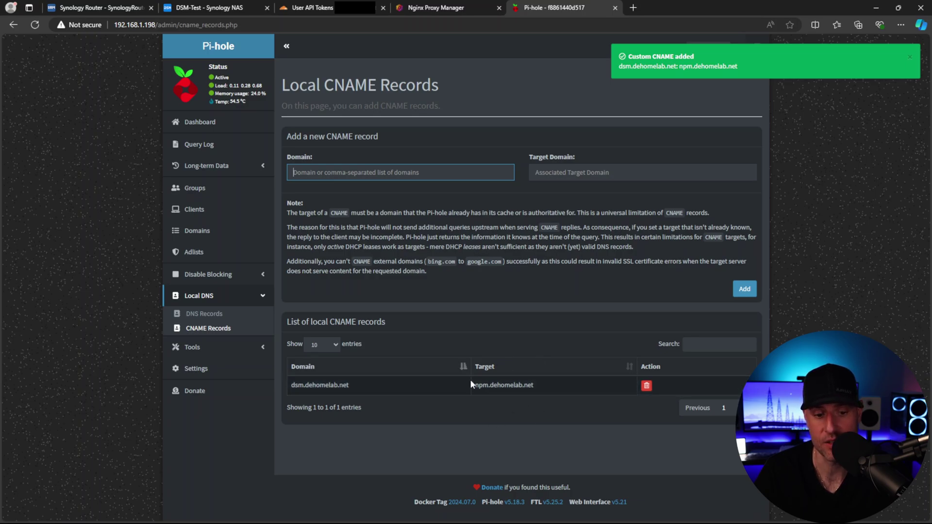
- Review the domain and target of the new CNAME record, and the local DNS record for npm.dehomelab.net with its IP
{"action": "key", "text": "alt+Left"}
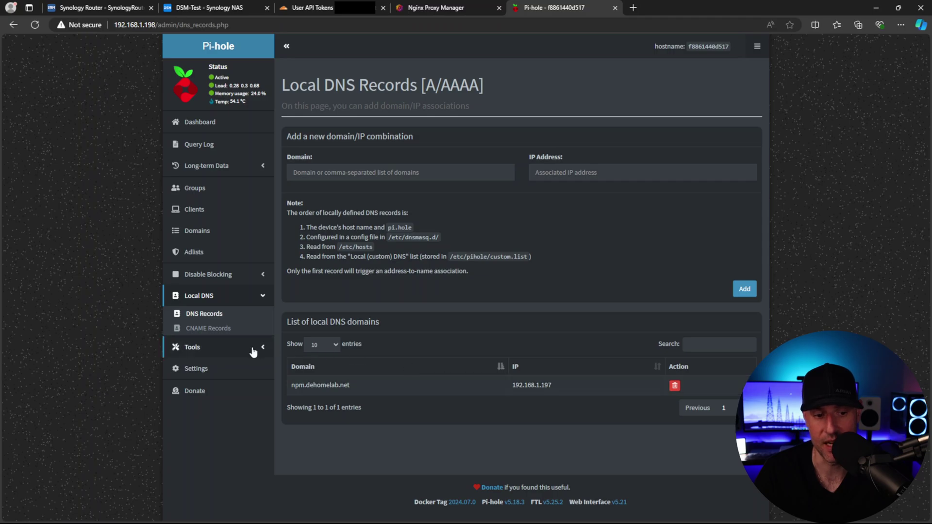
{"action": "left_click", "coordinate": [232, 329]}
{"action": "left_click_drag", "start_coordinate": [376, 386], "coordinate": [291, 385]}
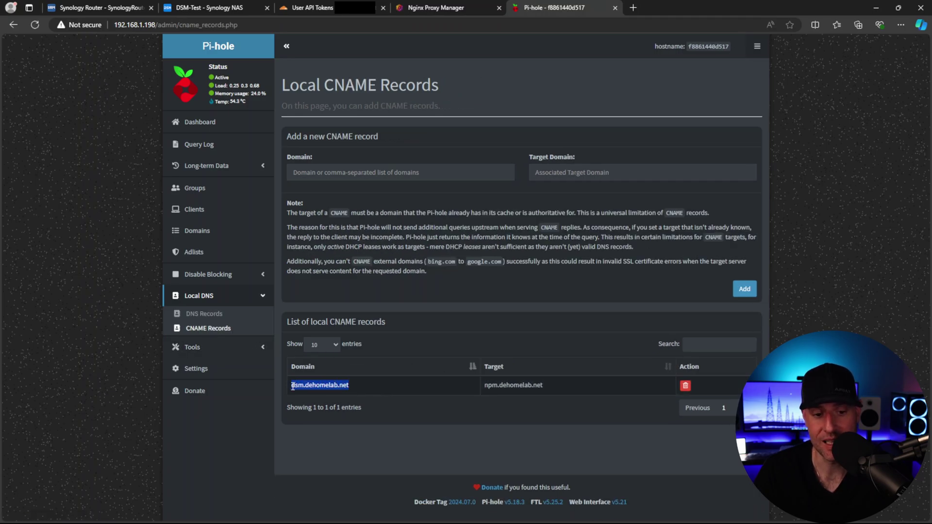
{"action": "left_click", "coordinate": [543, 383]}
{"action": "left_click_drag", "start_coordinate": [544, 385], "coordinate": [487, 386]}
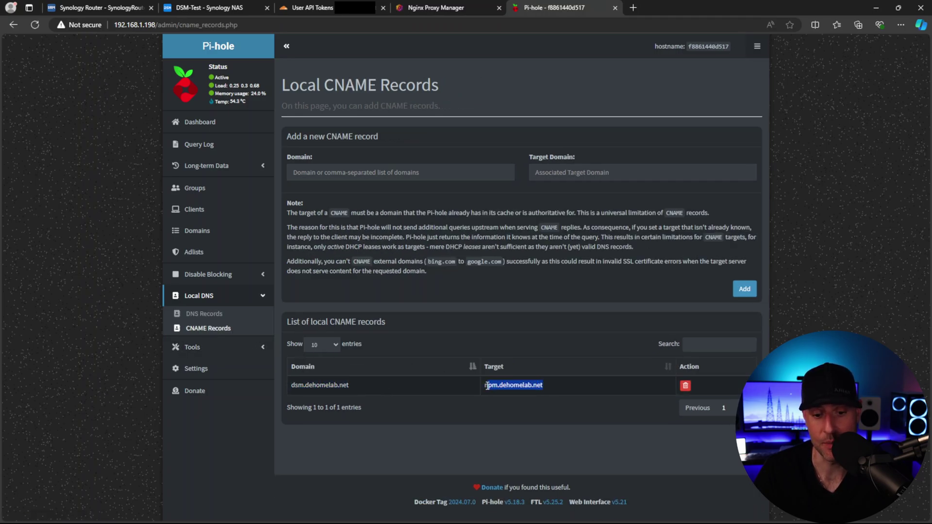
{"action": "left_click", "coordinate": [203, 314]}
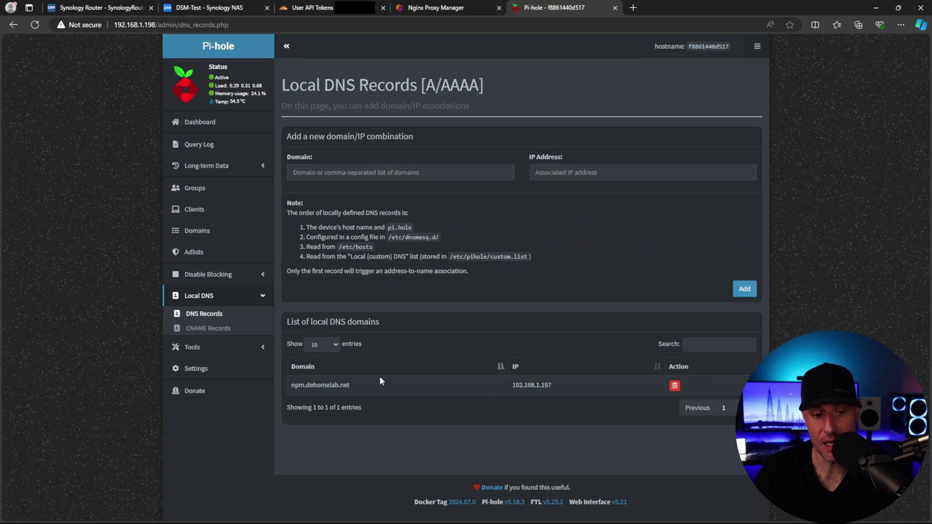
{"action": "left_click_drag", "start_coordinate": [369, 385], "coordinate": [288, 383]}
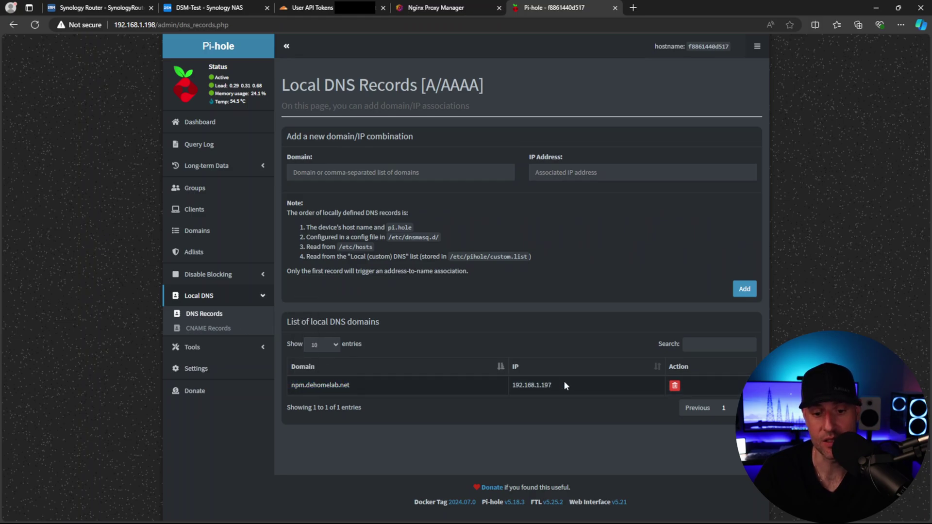
{"action": "left_click_drag", "start_coordinate": [564, 381], "coordinate": [516, 387]}
{"action": "left_click", "coordinate": [829, 247]}
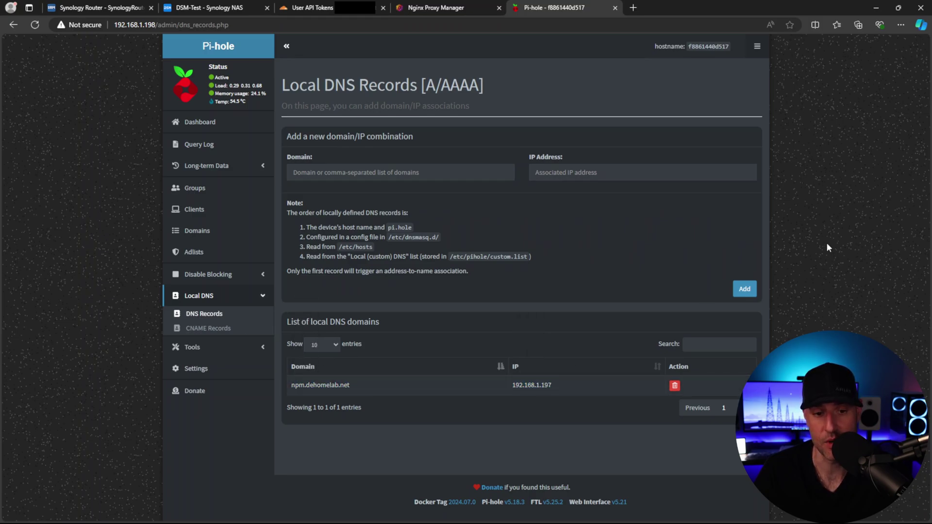
- Switch to Synology DSM and examine the npm-pihole project's YAML for the npm_zbridge and npm_network definitions, container IP addresses and bridge gateway
{"action": "key", "text": "ctrl+shift+Tab"}
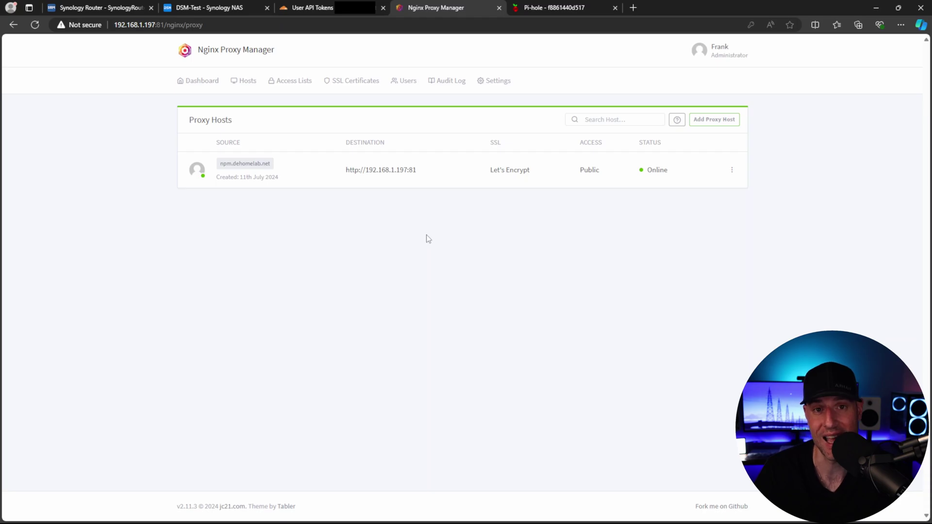
{"action": "left_click", "coordinate": [208, 7]}
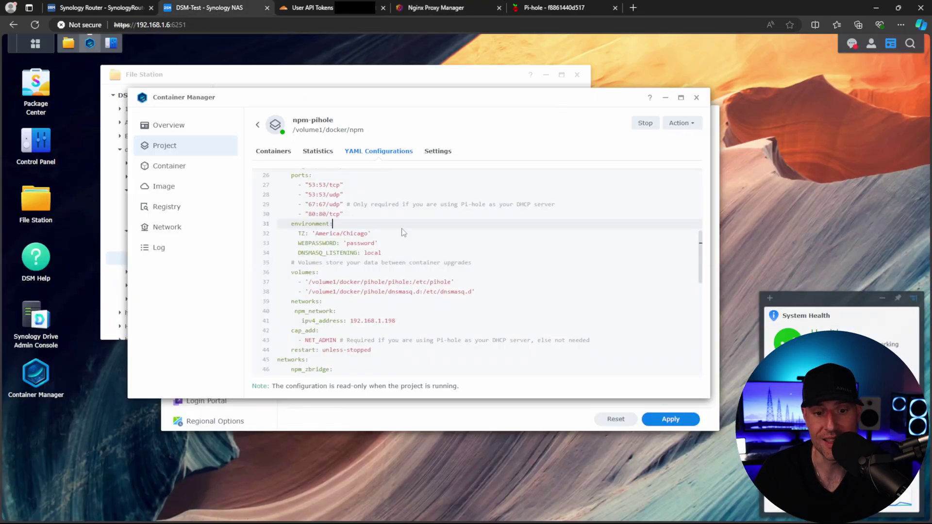
{"action": "scroll", "coordinate": [388, 277], "scroll_direction": "down", "scroll_amount": 3}
{"action": "left_click_drag", "start_coordinate": [420, 269], "coordinate": [245, 206]}
{"action": "left_click", "coordinate": [467, 278]}
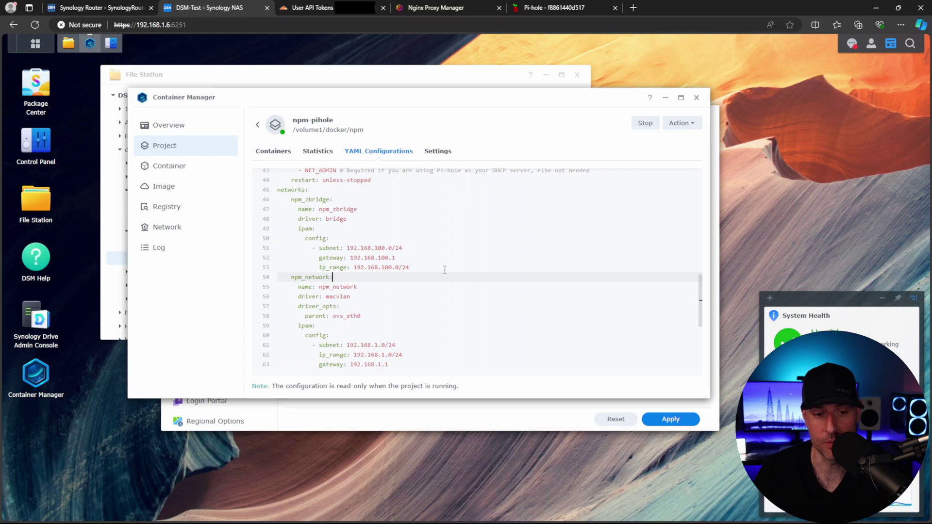
{"action": "scroll", "coordinate": [443, 279], "scroll_direction": "up", "scroll_amount": 6}
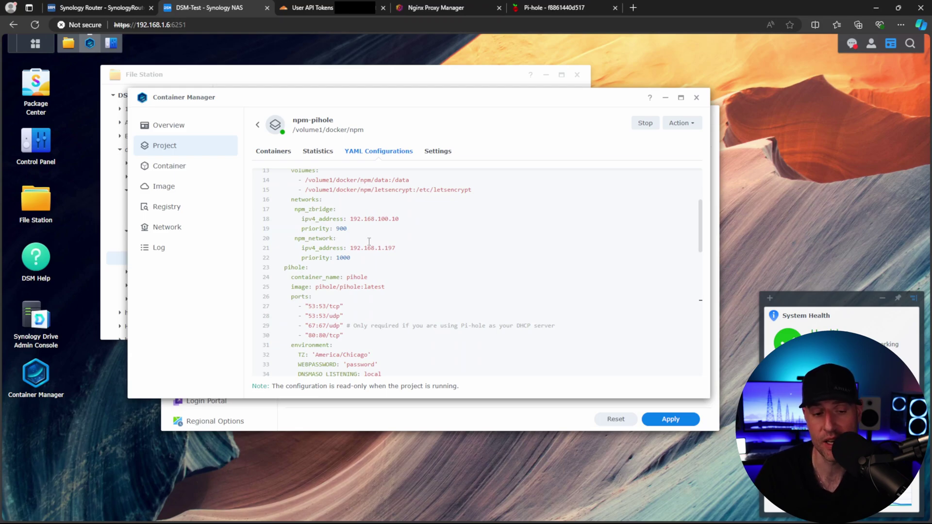
{"action": "left_click_drag", "start_coordinate": [350, 219], "coordinate": [414, 220]}
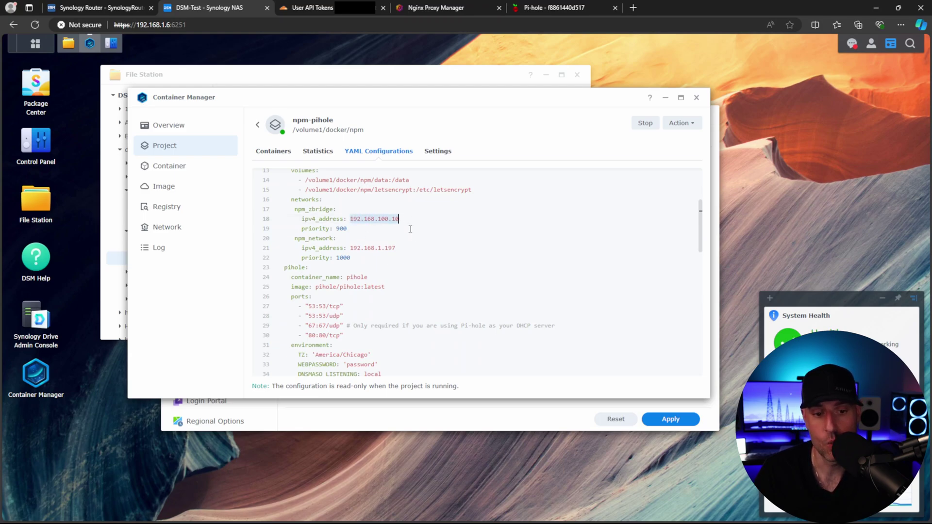
{"action": "left_click", "coordinate": [412, 229]}
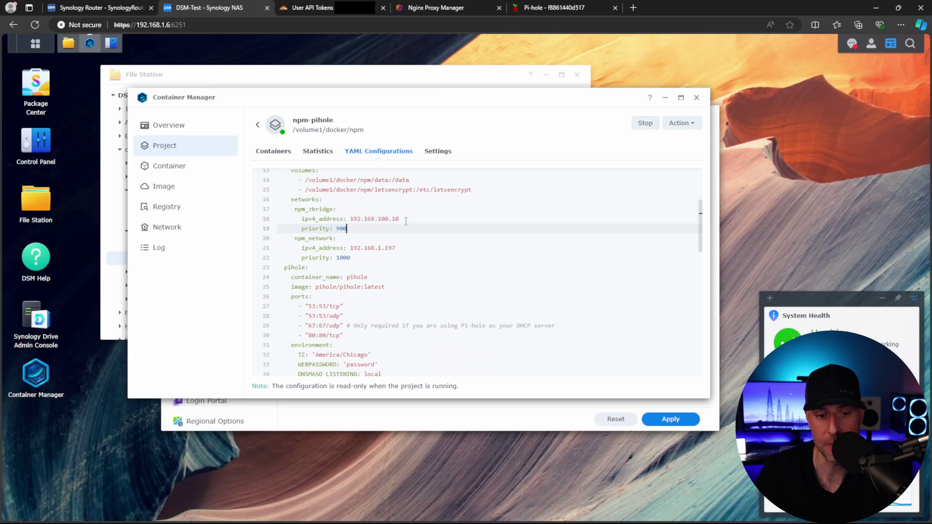
{"action": "mouse_move", "coordinate": [406, 222]}
{"action": "left_mouse_down"}
{"action": "mouse_move", "coordinate": [359, 220]}
{"action": "mouse_move", "coordinate": [403, 219]}
{"action": "left_mouse_up"}
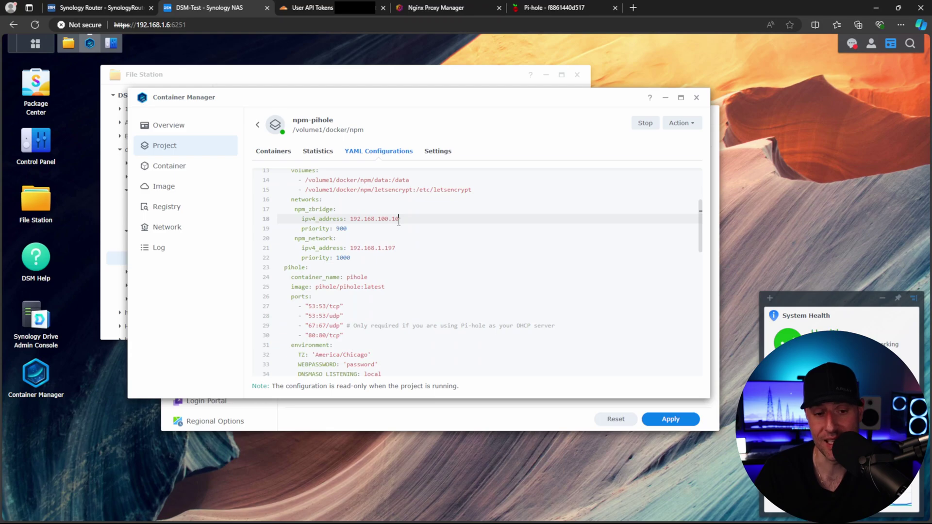
{"action": "scroll", "coordinate": [398, 222], "scroll_direction": "down", "scroll_amount": 6}
{"action": "left_click_drag", "start_coordinate": [405, 281], "coordinate": [351, 283]}
{"action": "left_click", "coordinate": [403, 280]}
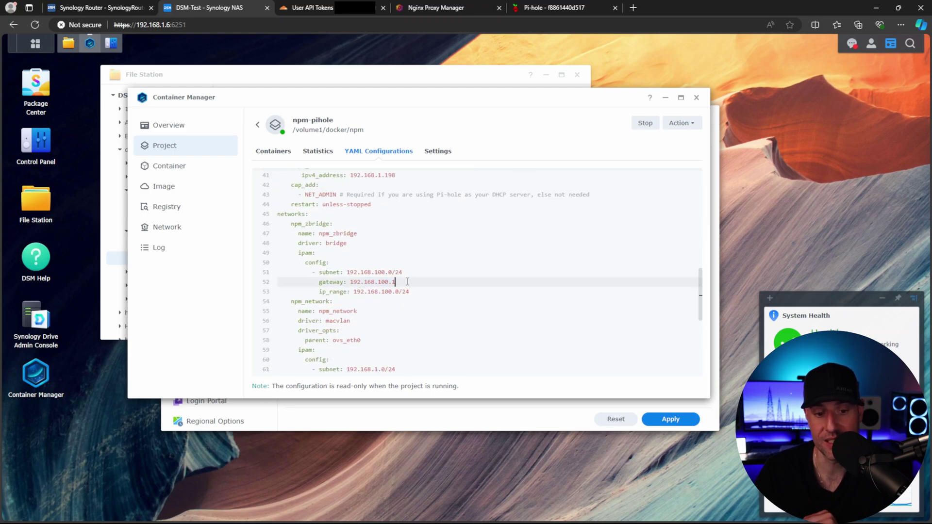
- Switch to Nginx Proxy Manager and define a proxy host for dsm.dehomelab.net that forwards over https to 192.168.100.1 on port 6251
{"action": "left_click", "coordinate": [407, 10]}
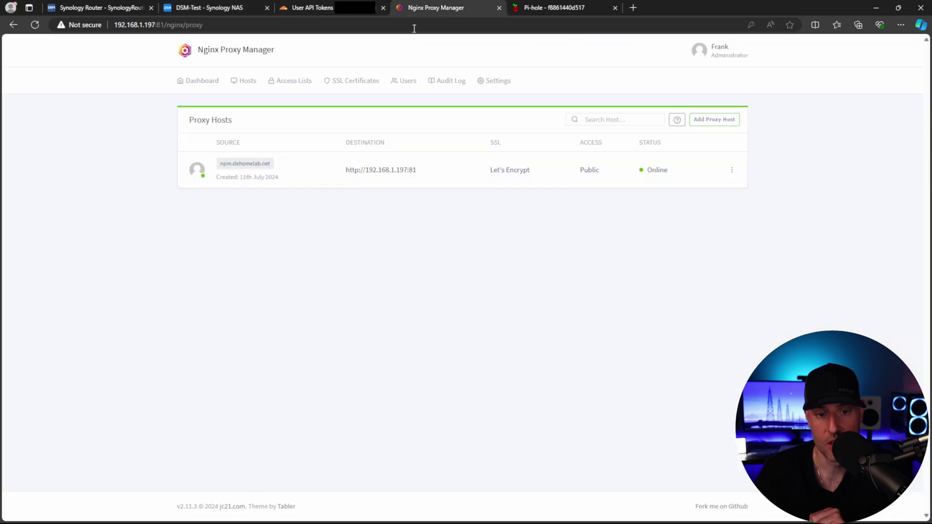
{"action": "left_click", "coordinate": [717, 120]}
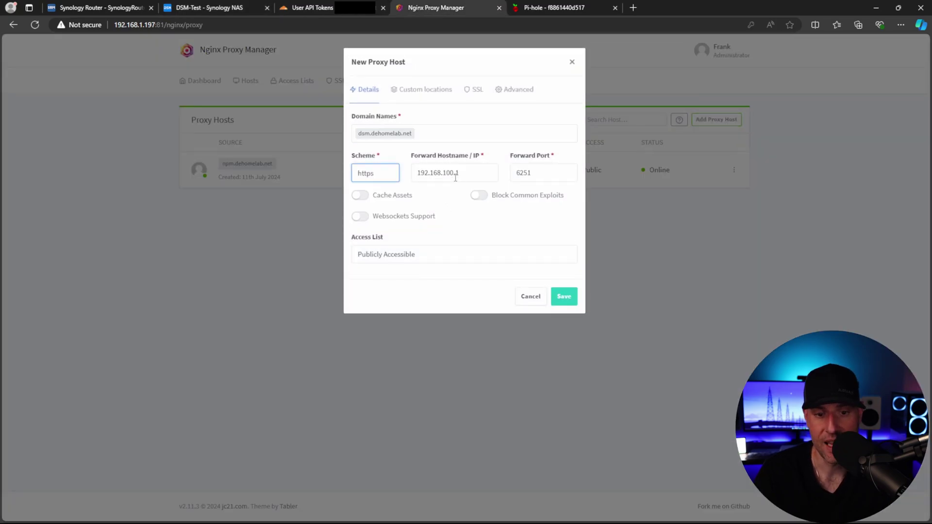
{"action": "left_click", "coordinate": [432, 181]}
{"action": "double_click", "coordinate": [433, 181]}
{"action": "left_click", "coordinate": [464, 175]}
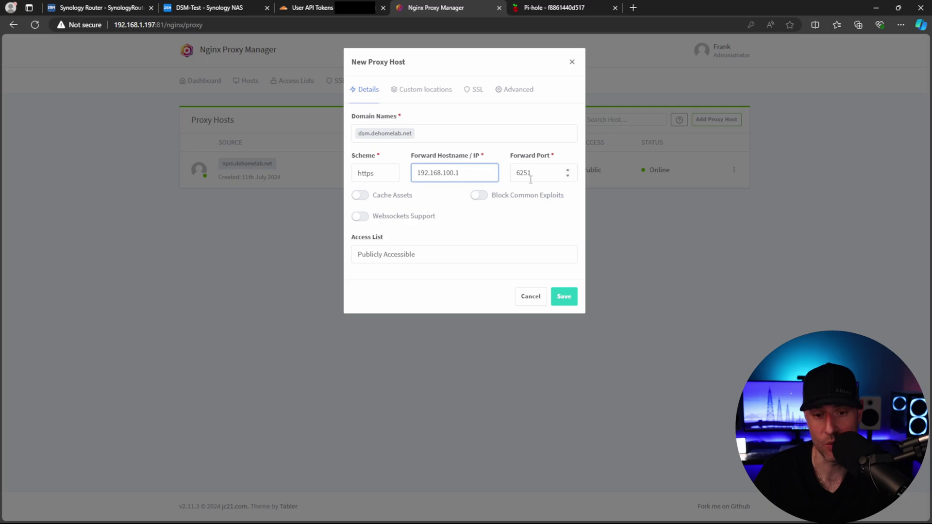
{"action": "left_click", "coordinate": [165, 10]}
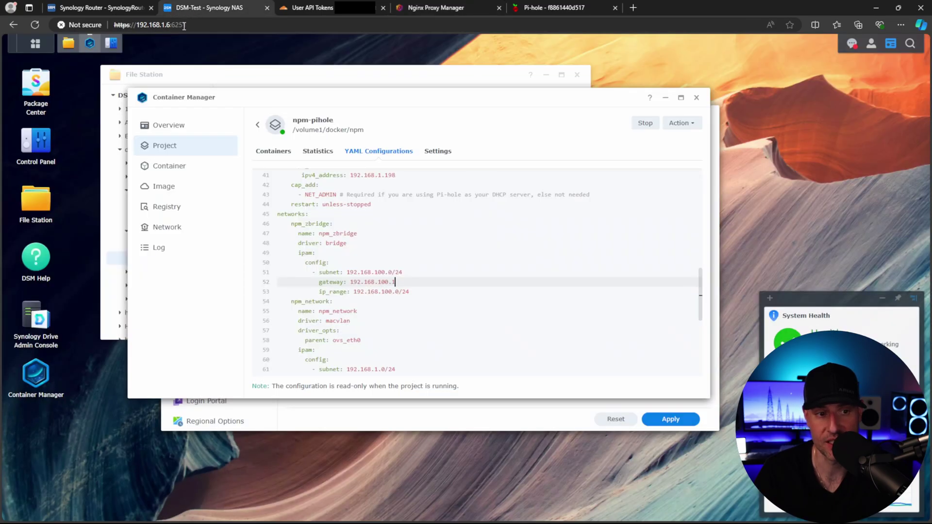
{"action": "left_click", "coordinate": [409, 11]}
{"action": "left_click", "coordinate": [482, 226]}
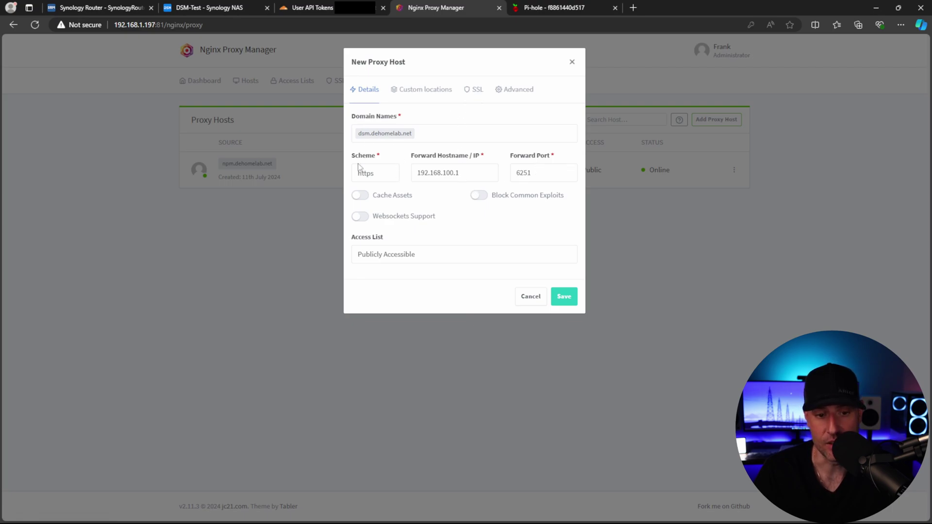
- Save the proxy host with the *.dehomelab.net certificate, Force SSL and HTTP/2 Support enabled, and open dsm.dehomelab.net to test it
{"action": "left_click", "coordinate": [474, 89]}
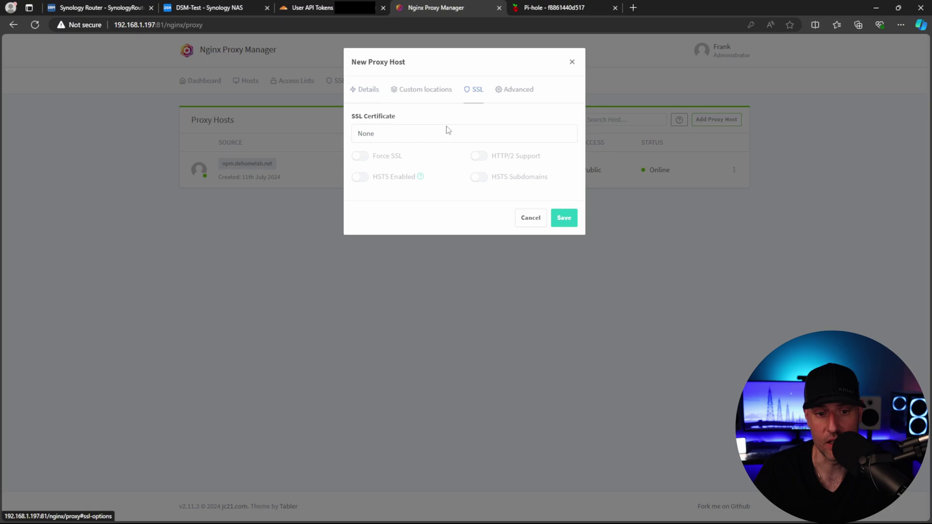
{"action": "left_click", "coordinate": [401, 139]}
{"action": "left_click", "coordinate": [389, 204]}
{"action": "left_click", "coordinate": [365, 160]}
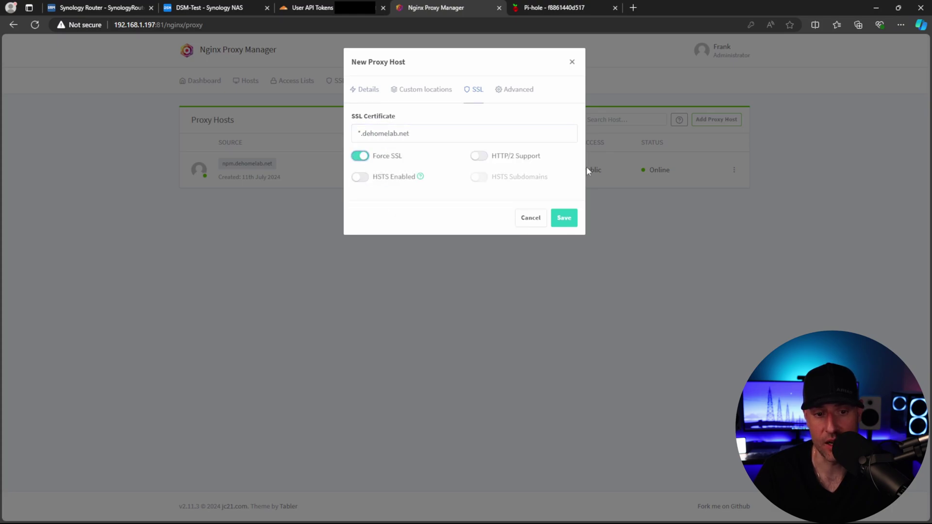
{"action": "left_click", "coordinate": [484, 161]}
{"action": "left_click", "coordinate": [563, 218]}
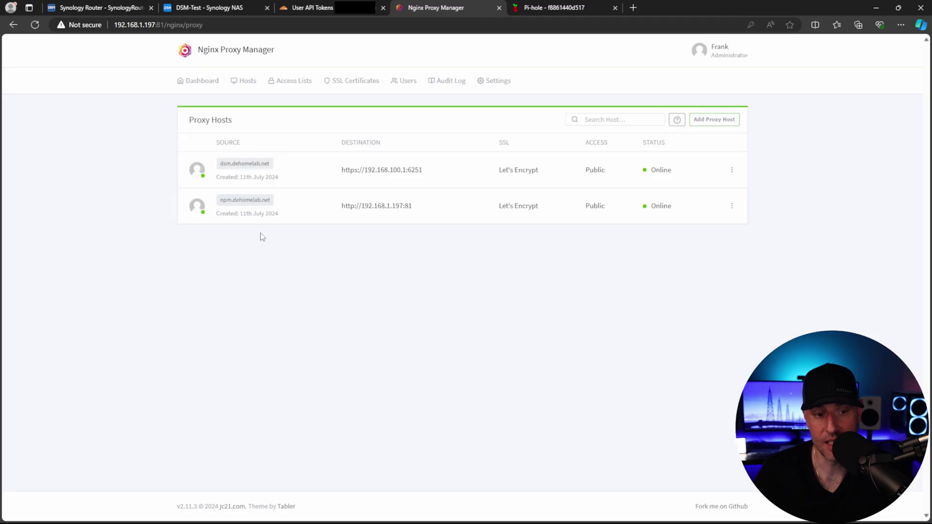
{"action": "left_click", "coordinate": [244, 165]}
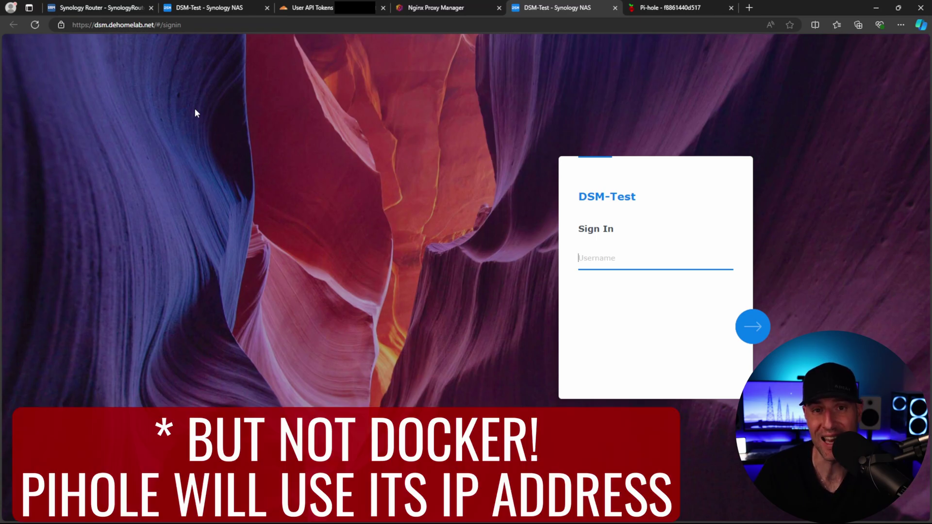
- Switch to Synology DSM and set Synology Drive's customized HTTPS port to 8085 in the Login Portal application settings, and save
{"action": "left_click", "coordinate": [202, 8]}
{"action": "left_click", "coordinate": [34, 145]}
{"action": "scroll", "coordinate": [236, 322], "scroll_direction": "down", "scroll_amount": 5}
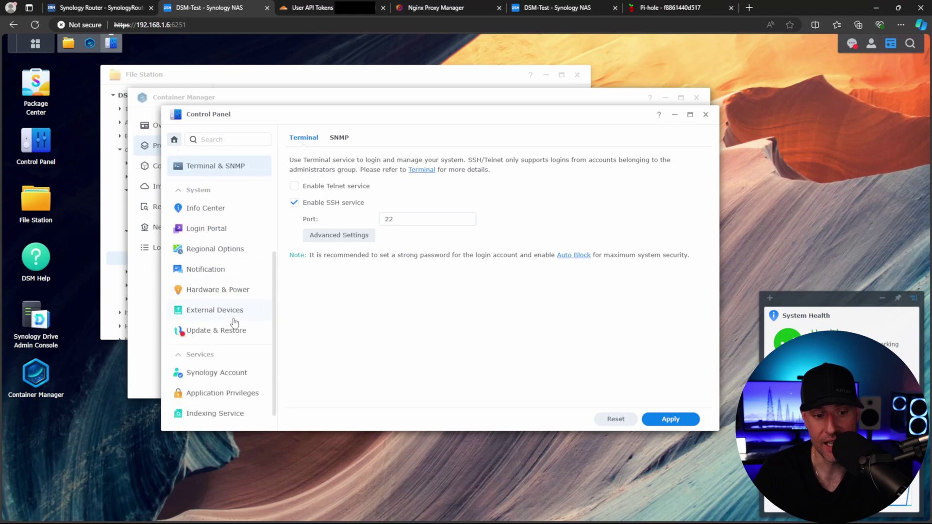
{"action": "left_click", "coordinate": [198, 213]}
{"action": "scroll", "coordinate": [432, 272], "scroll_direction": "down", "scroll_amount": 2}
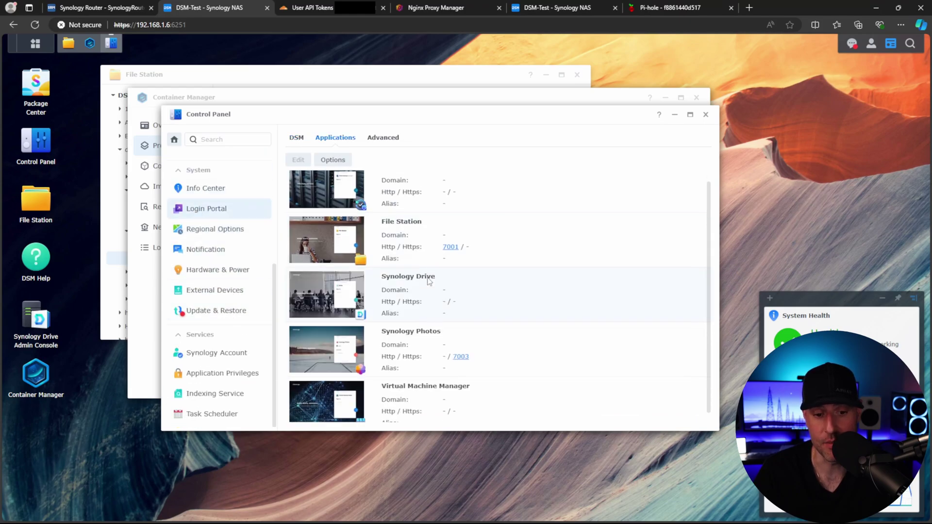
{"action": "double_click", "coordinate": [445, 286]}
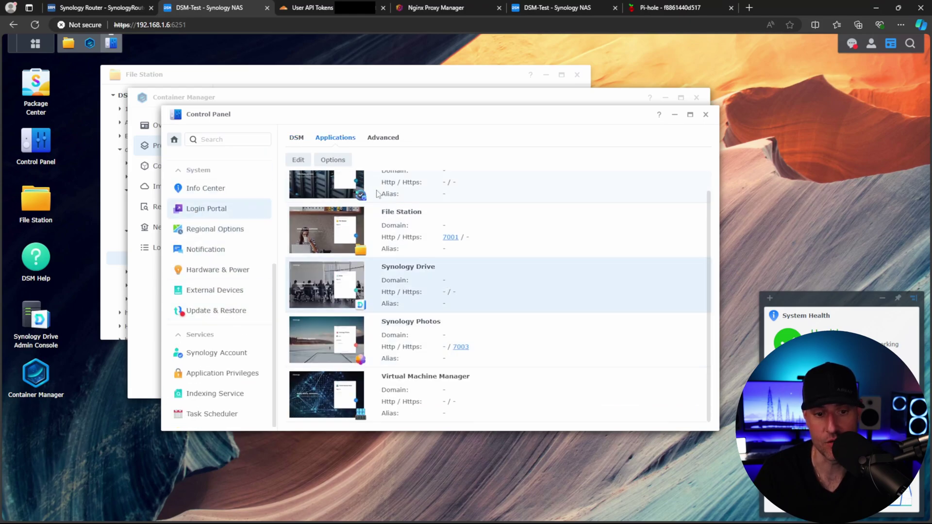
{"action": "left_click", "coordinate": [449, 321]}
{"action": "type", "text": "8085"}
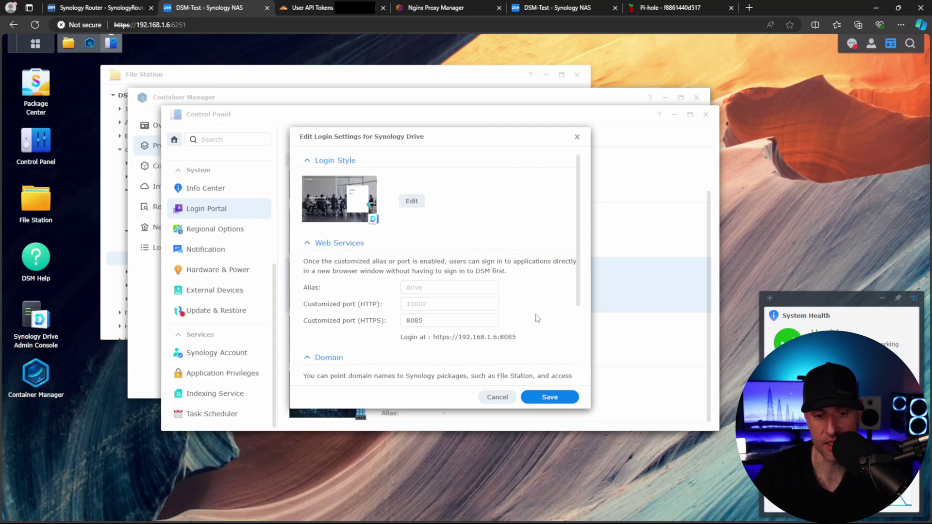
{"action": "left_click", "coordinate": [550, 397]}
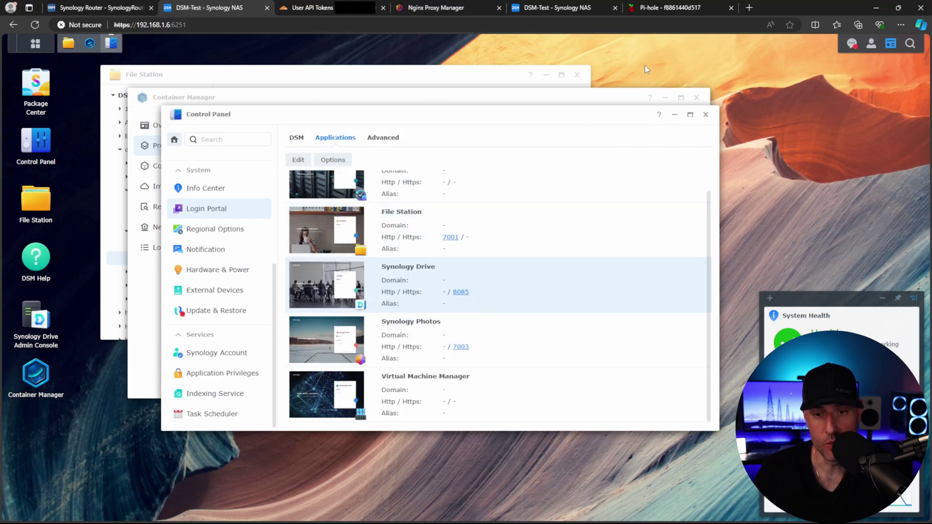
- Switch to Pi-hole and add a local CNAME record pointing drive.dehomelab.net to npm.dehomelab.net
{"action": "left_click", "coordinate": [673, 8]}
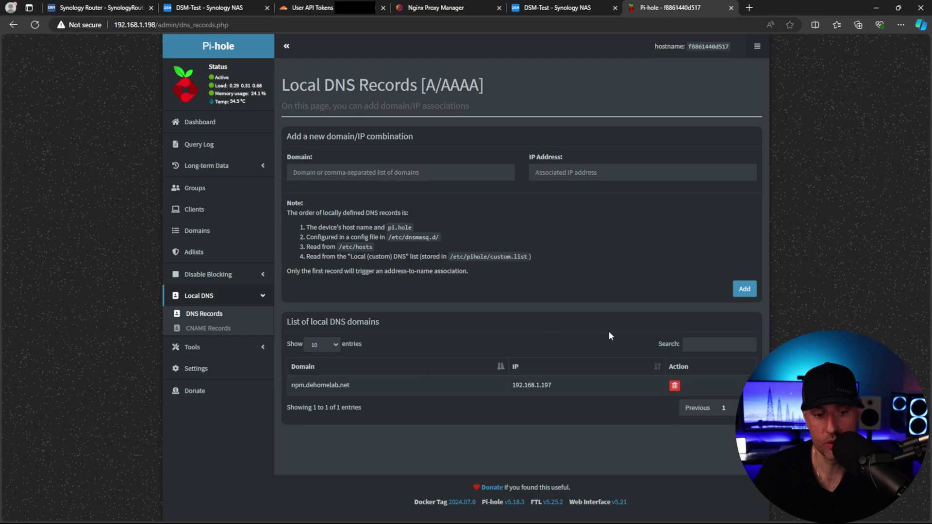
{"action": "left_click", "coordinate": [208, 328]}
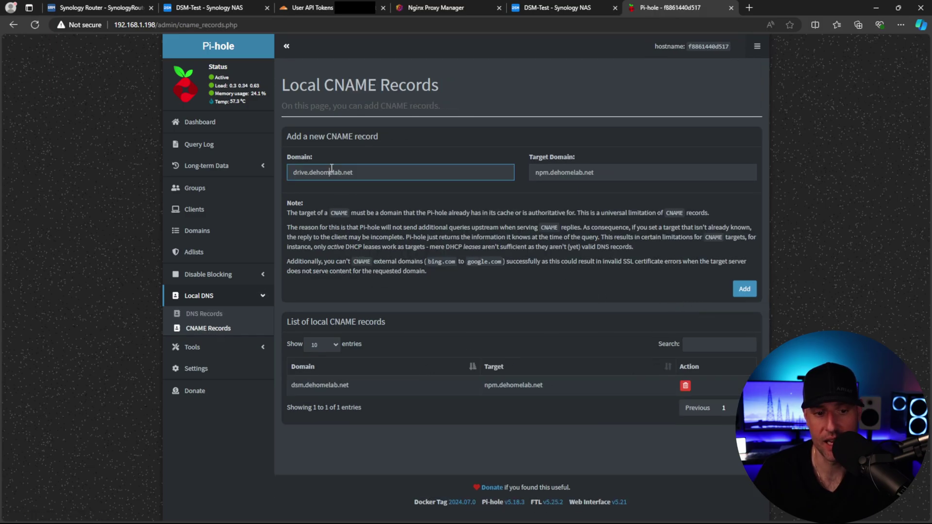
{"action": "double_click", "coordinate": [300, 172]}
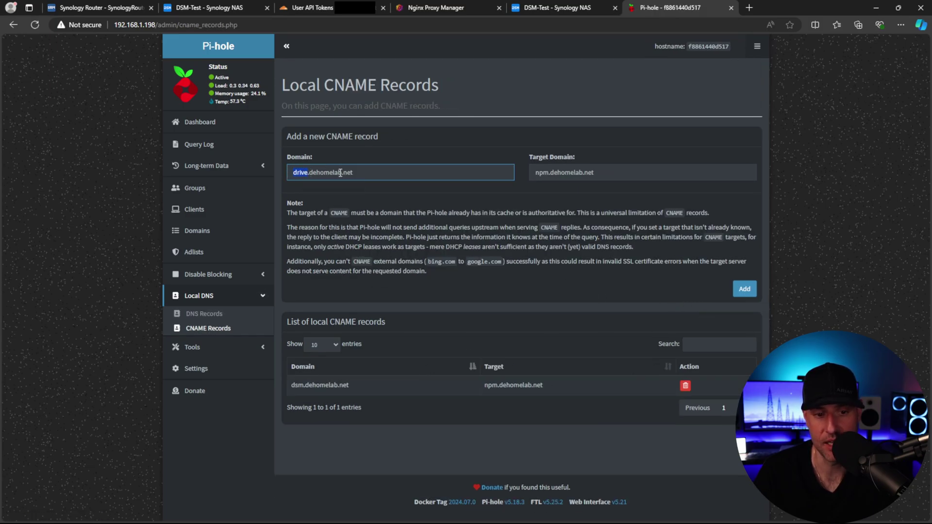
{"action": "left_click_drag", "start_coordinate": [595, 173], "coordinate": [504, 175]}
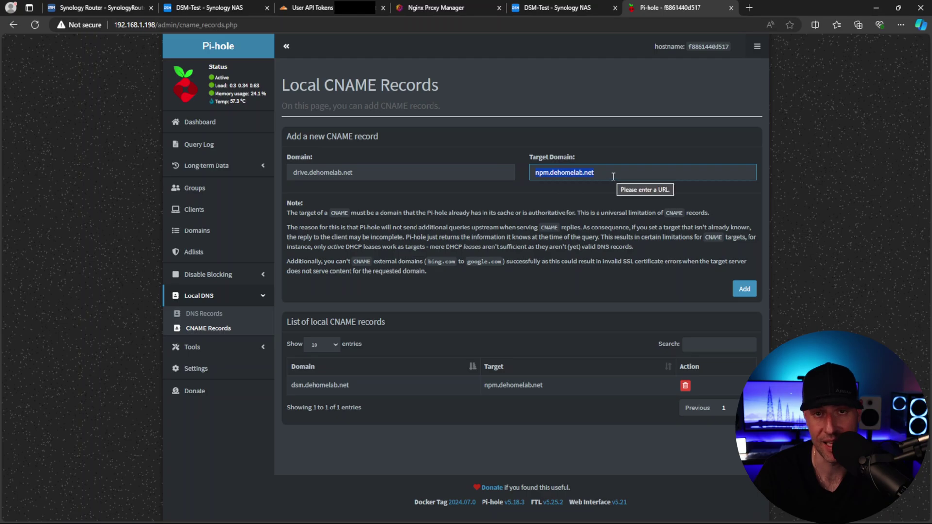
{"action": "left_click", "coordinate": [745, 289]}
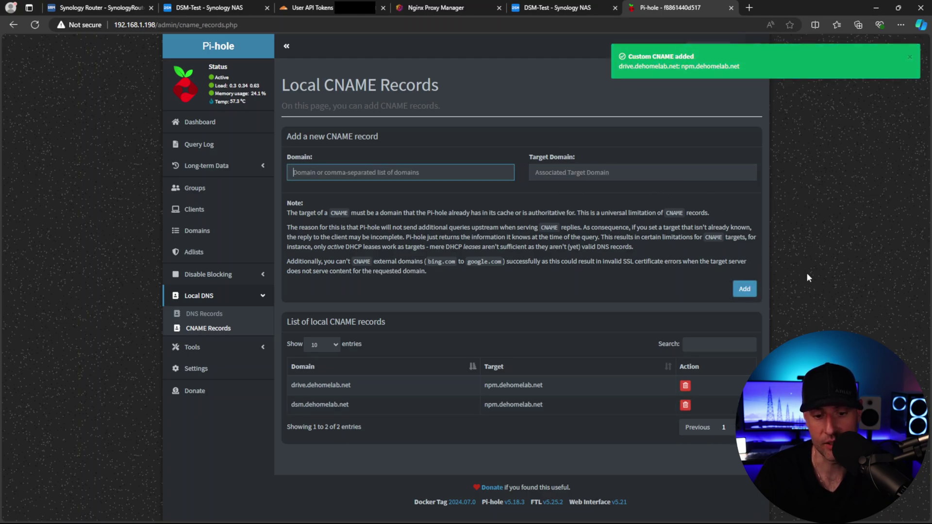
- Switch to Nginx Proxy Manager and define a proxy host for drive.dehomelab.net forwarding over https to 192.168.100.1 on port 8085, checking Synology Drive's port in DSM
{"action": "left_click", "coordinate": [440, 8]}
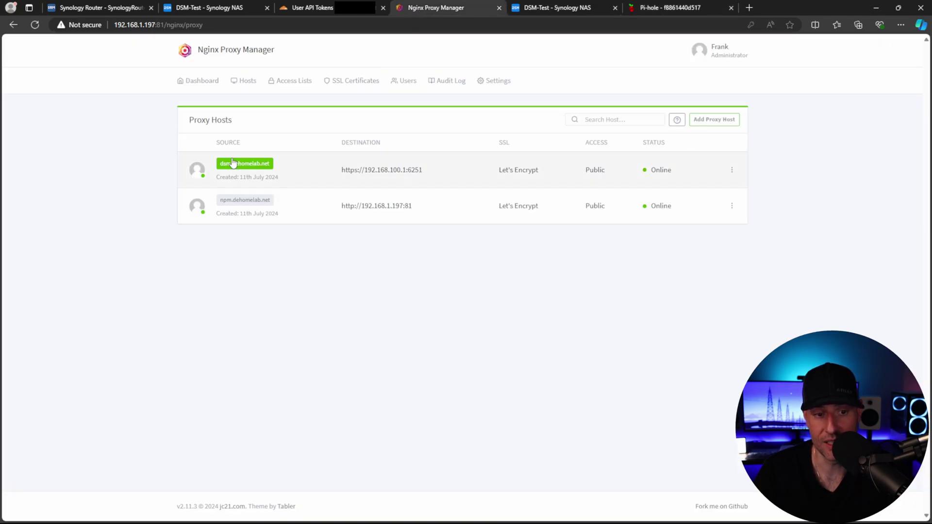
{"action": "left_click", "coordinate": [714, 119]}
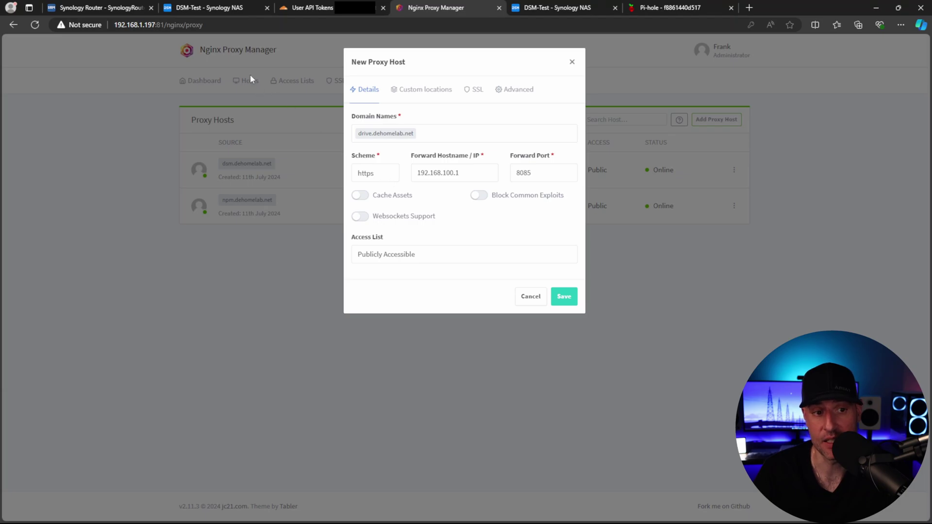
{"action": "left_click", "coordinate": [236, 16]}
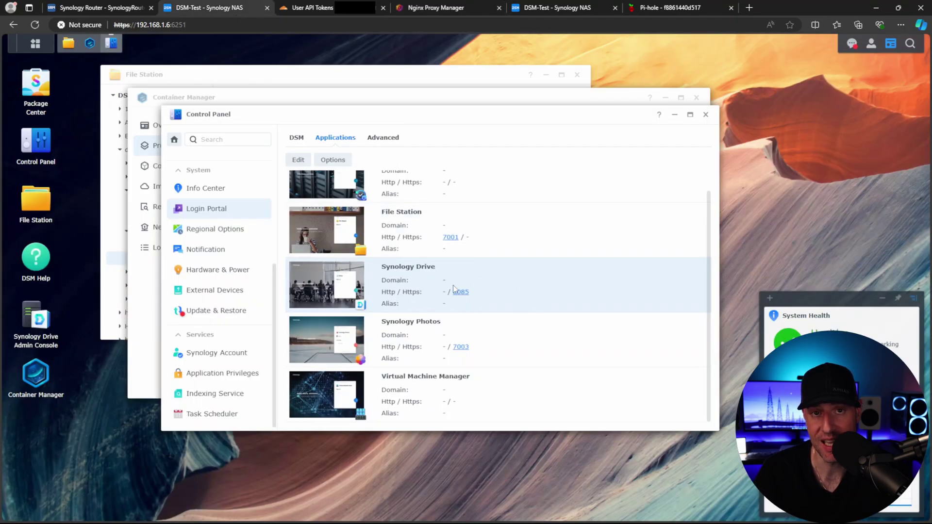
{"action": "key", "text": "ctrl+4"}
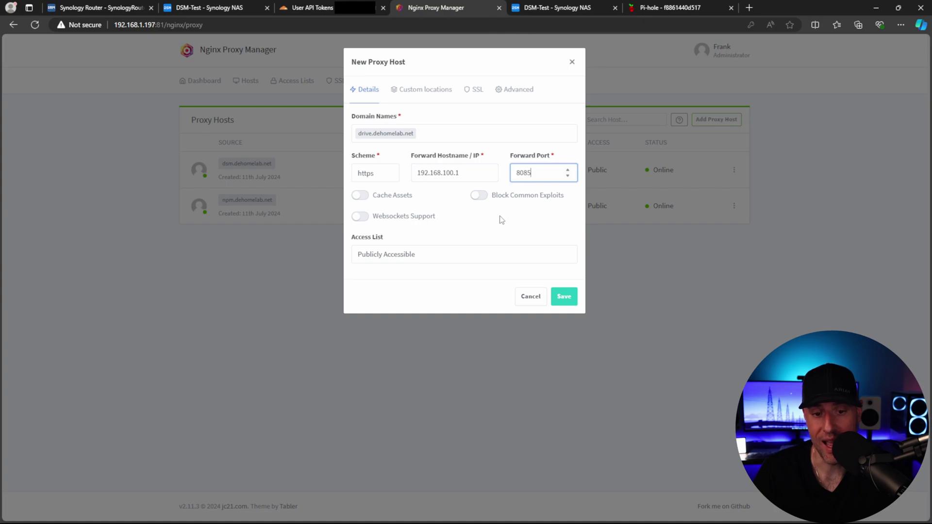
- Save the proxy host with the *.dehomelab.net certificate, Force SSL and HTTP/2 Support enabled, and open drive.dehomelab.net to test it
{"action": "left_click", "coordinate": [475, 91]}
{"action": "left_click", "coordinate": [392, 136]}
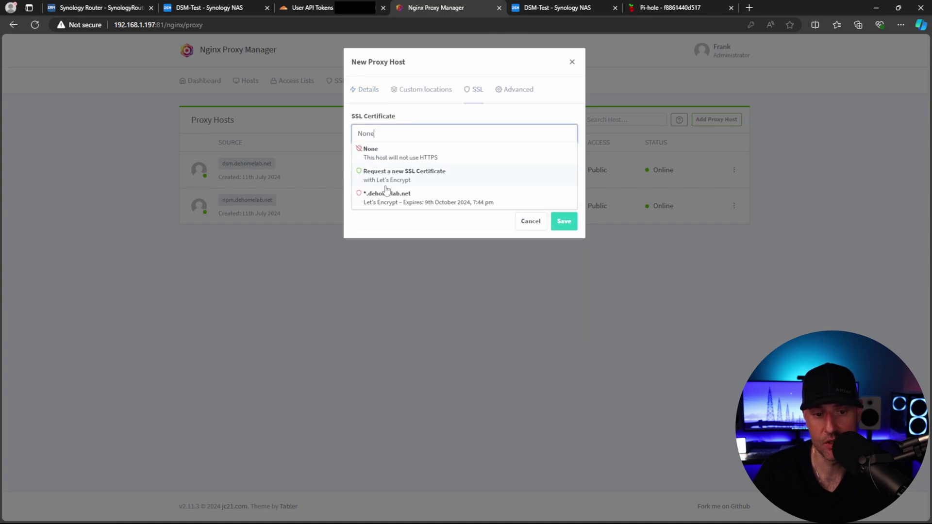
{"action": "left_click", "coordinate": [386, 194]}
{"action": "left_click", "coordinate": [363, 156]}
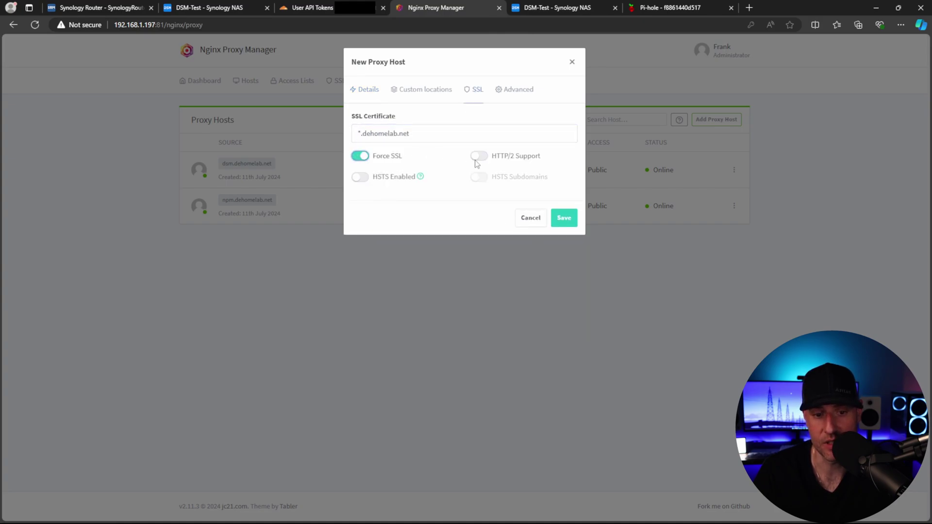
{"action": "left_click", "coordinate": [478, 156]}
{"action": "left_click", "coordinate": [563, 218]}
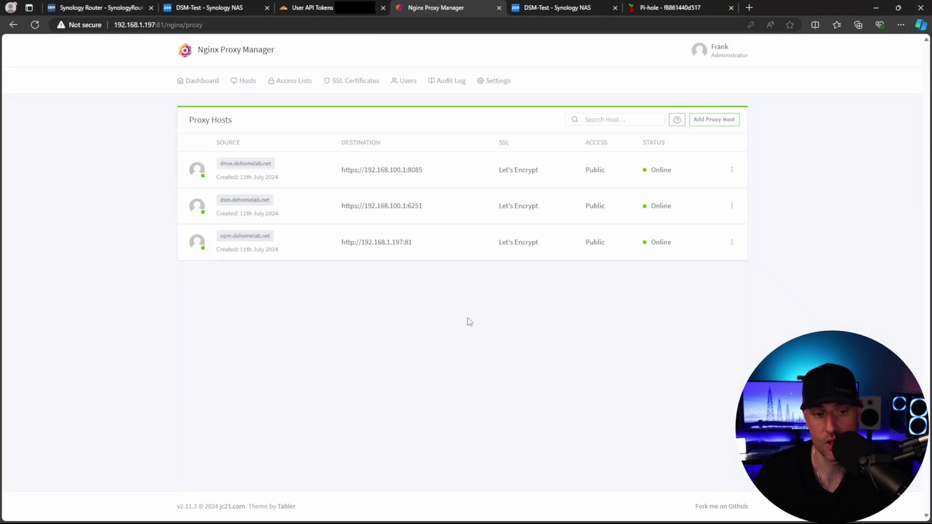
{"action": "left_click", "coordinate": [246, 164]}
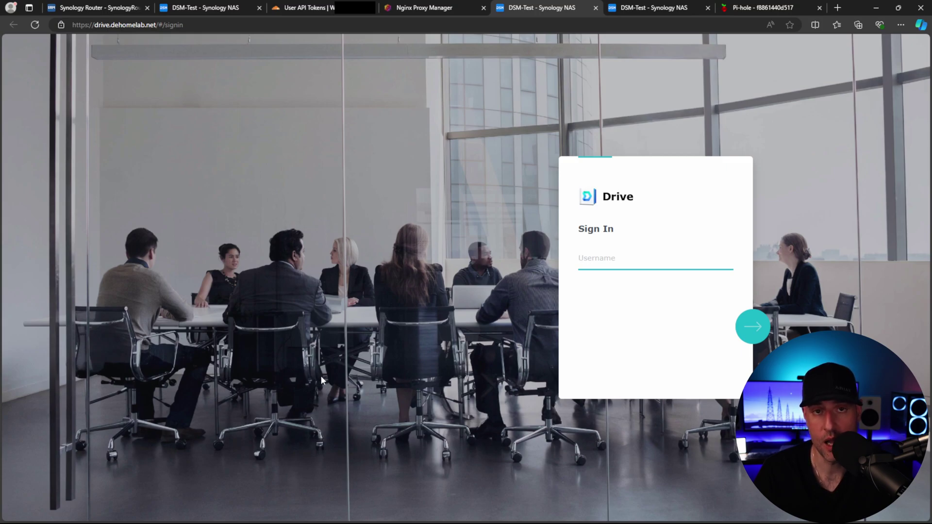
- Switch to Pi-hole and examine the local DNS records and the CNAME records that point to npm.dehomelab.net
{"action": "left_click", "coordinate": [424, 8]}
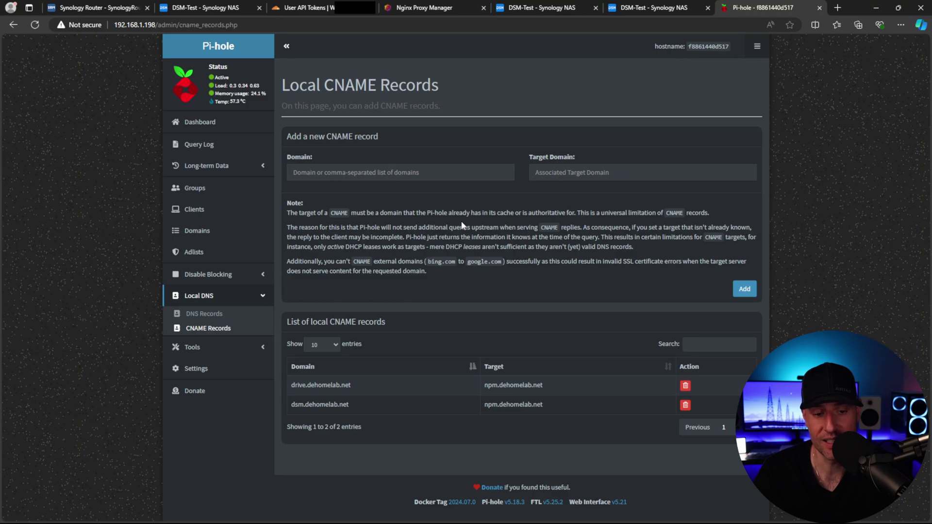
{"action": "left_click", "coordinate": [200, 315]}
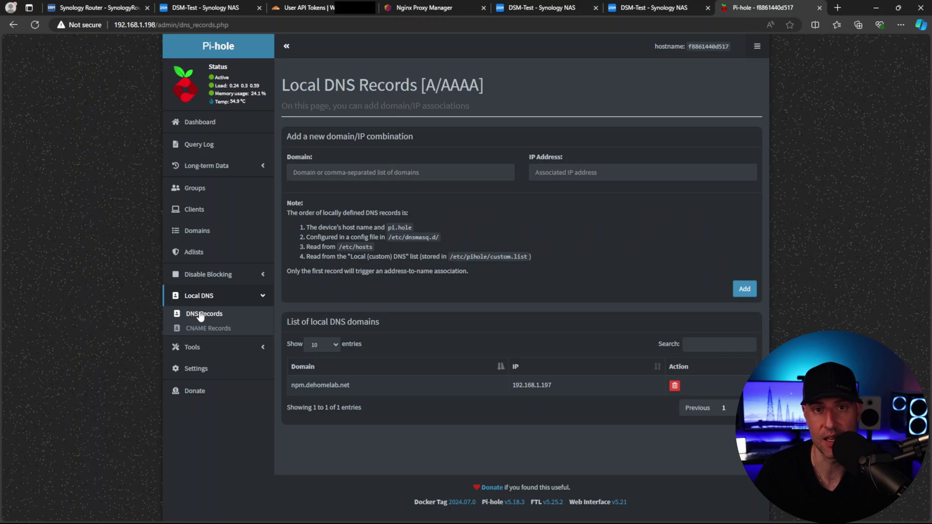
{"action": "left_click", "coordinate": [226, 330]}
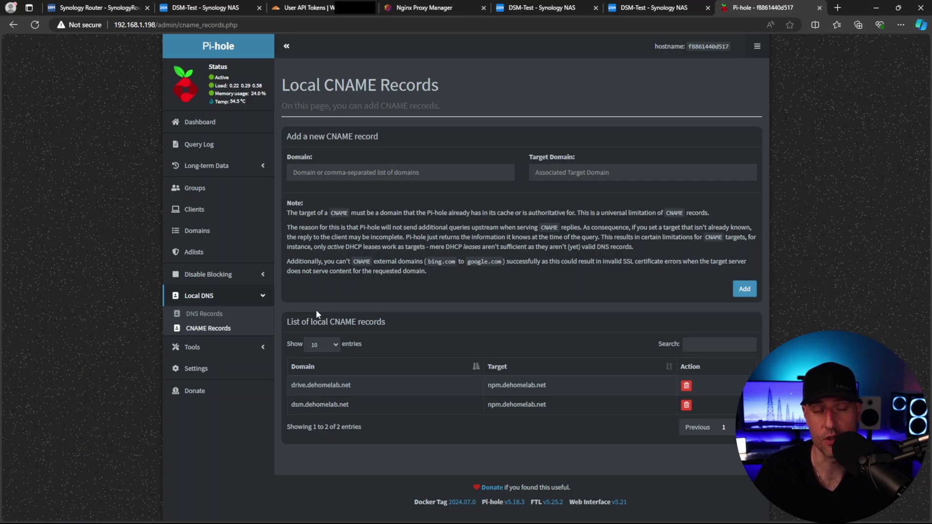
- Switch to Nginx Proxy Manager and examine a new proxy host's Websockets Support option and the existing hosts' destination addresses, without saving a new host
{"action": "left_click", "coordinate": [428, 6]}
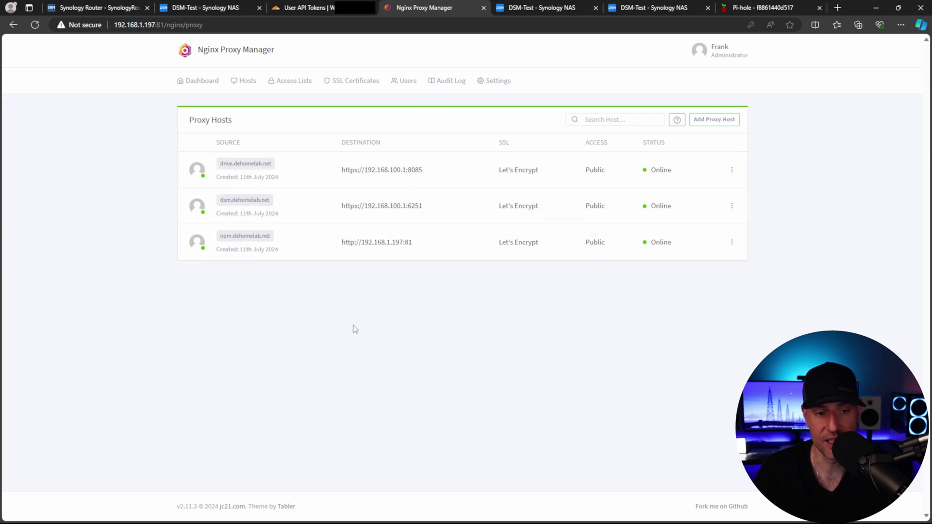
{"action": "left_click", "coordinate": [707, 127]}
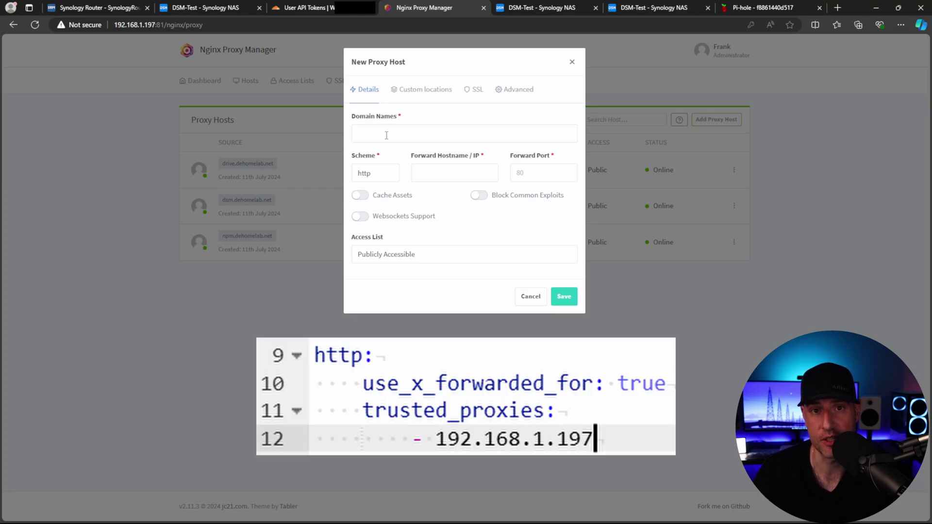
{"action": "left_click", "coordinate": [368, 216]}
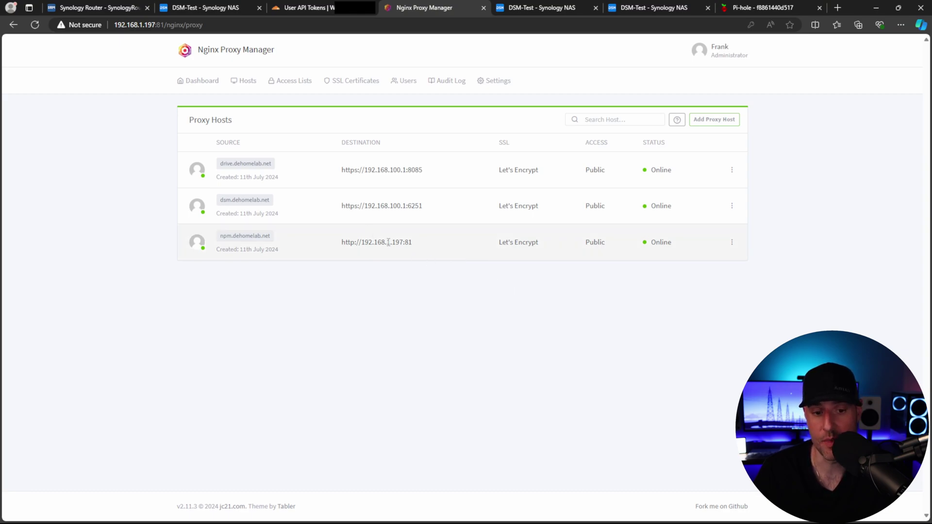
{"action": "left_click_drag", "start_coordinate": [417, 243], "coordinate": [341, 243]}
{"action": "left_click", "coordinate": [398, 273]}
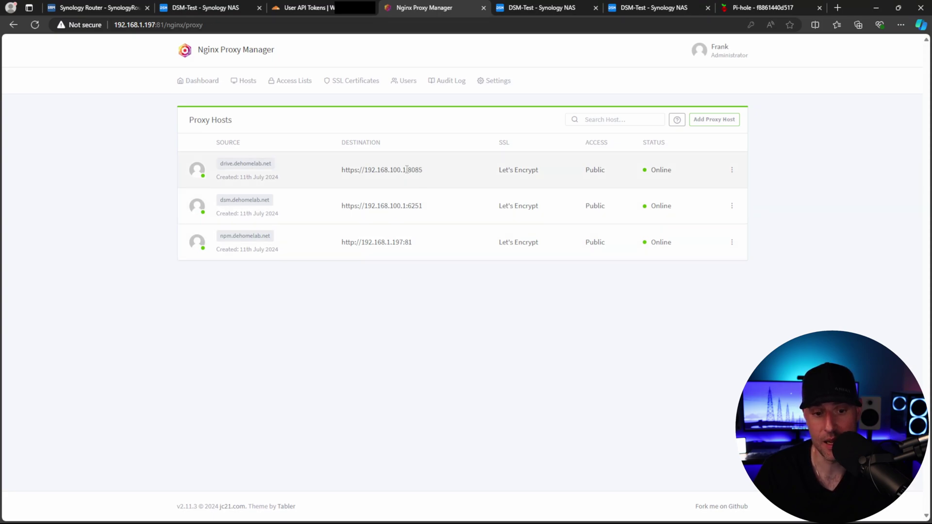
{"action": "left_click_drag", "start_coordinate": [407, 169], "coordinate": [365, 171]}
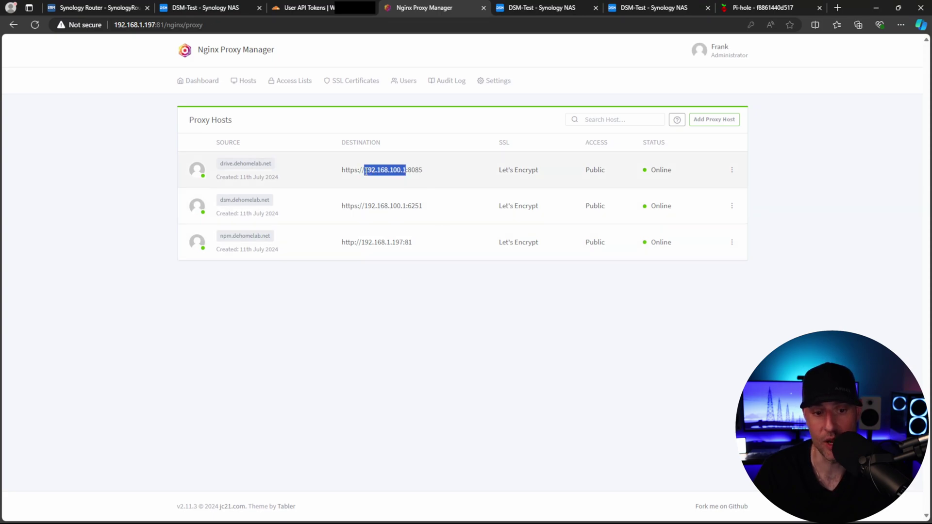
{"action": "left_click", "coordinate": [365, 171]}
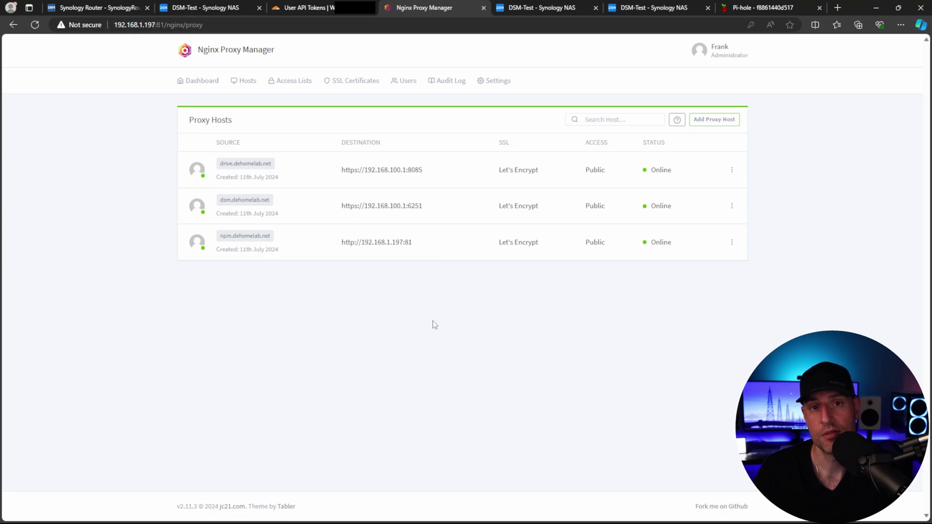